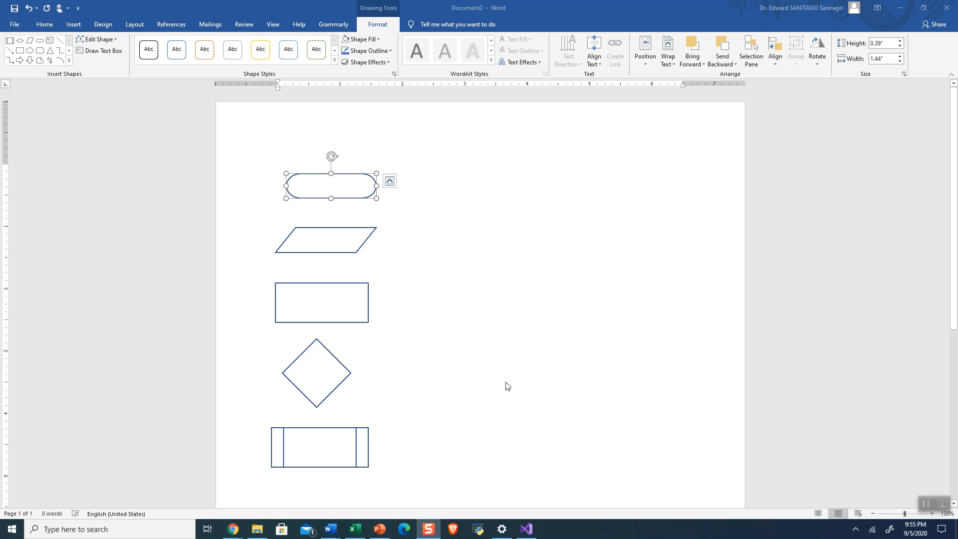
Move the rounded terminator shape away from the column of shapes and back to its place above the parallelogram
left_click(332, 187)
left_click_drag(322, 176, 447, 168)
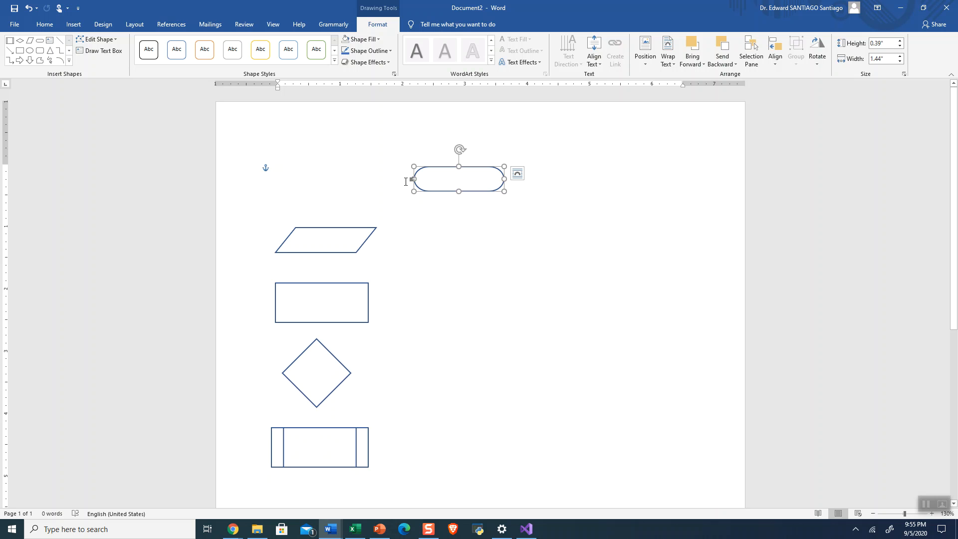
left_click_drag(428, 170, 314, 179)
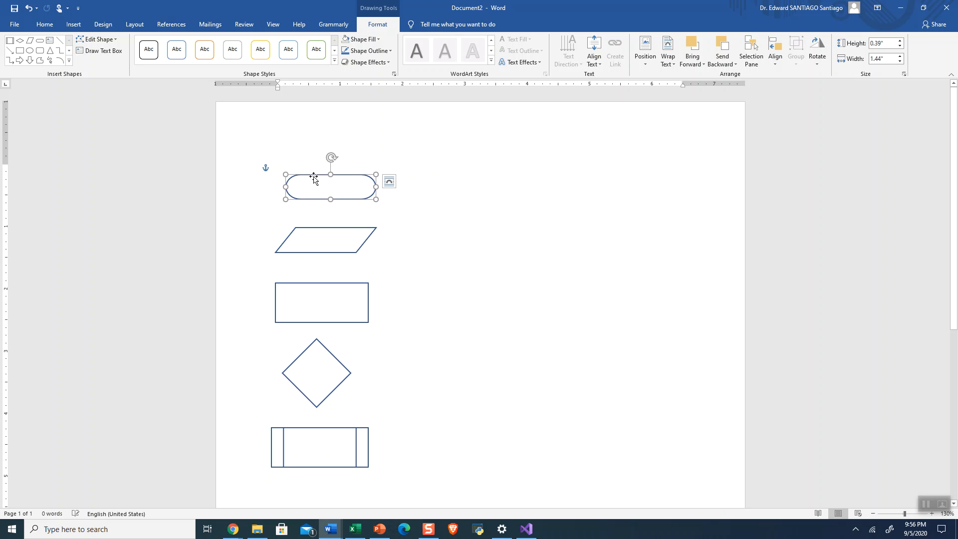
Draw a predefined process shape about 1.78" wide and 0.79" high beside the existing flowchart shapes, and delete it
left_click(79, 26)
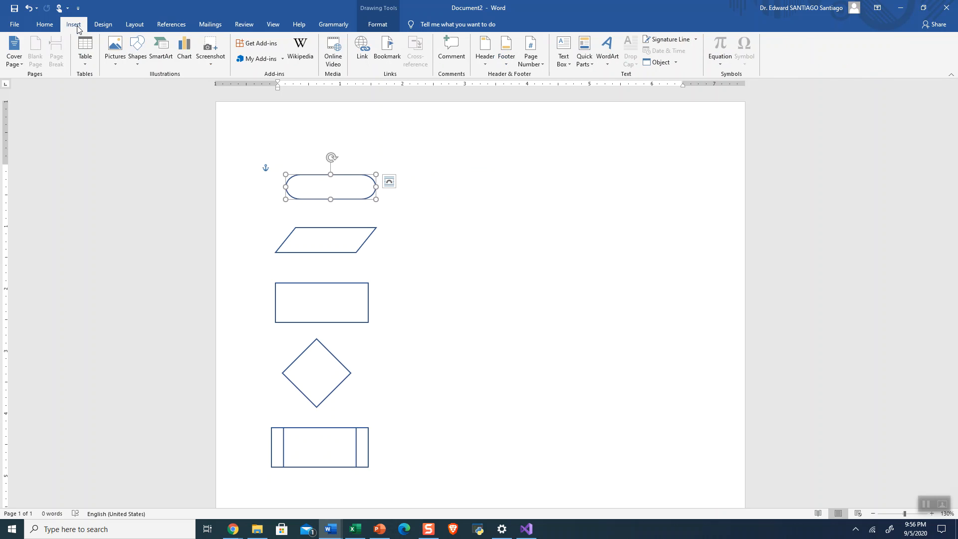
left_click(137, 54)
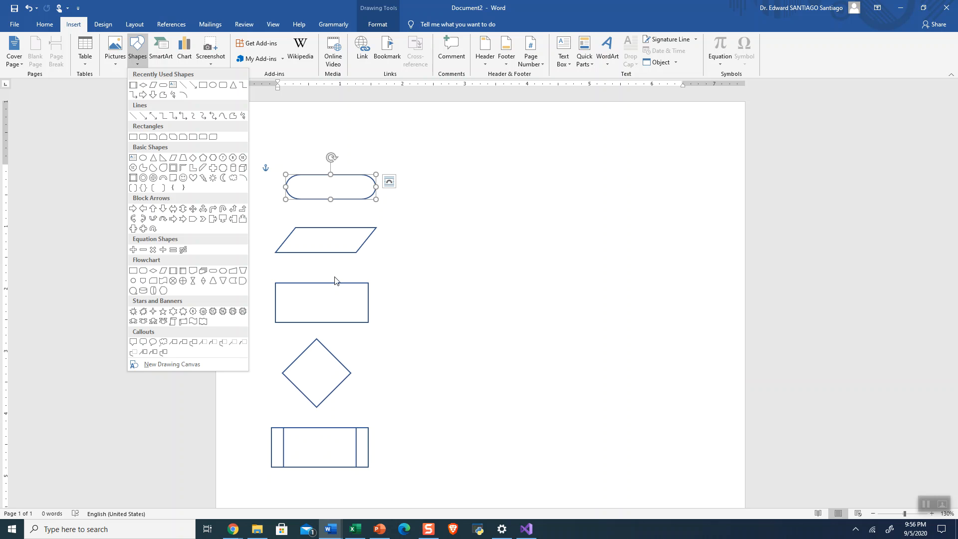
left_click(348, 194)
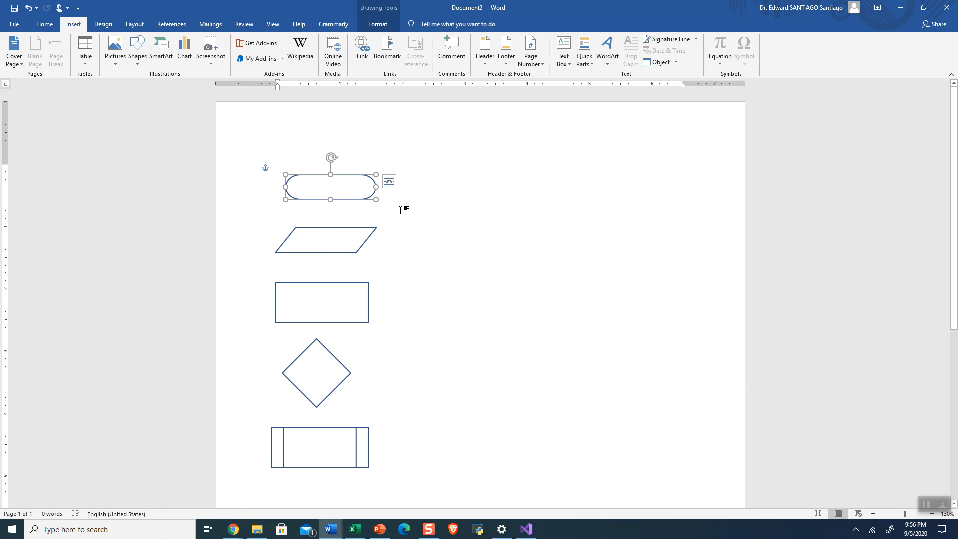
left_click(460, 331)
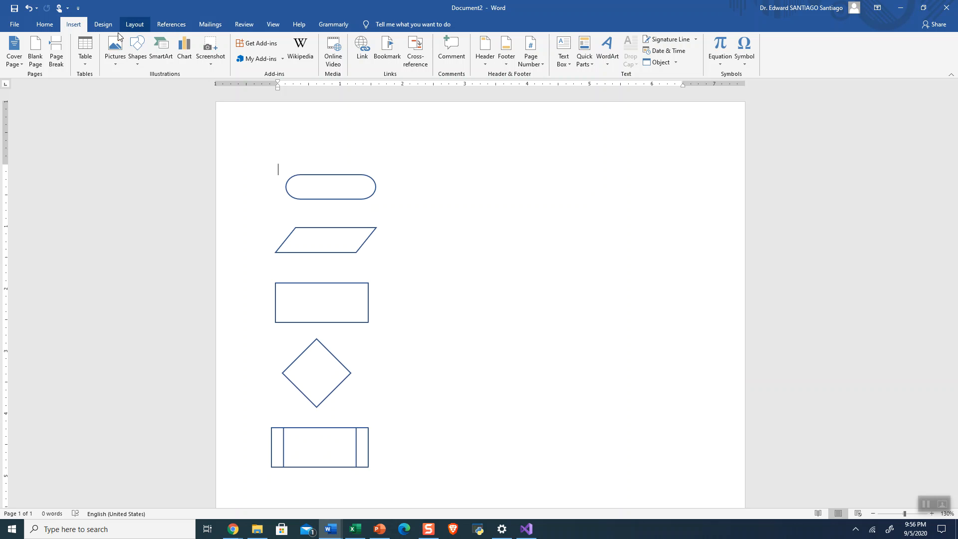
left_click(138, 64)
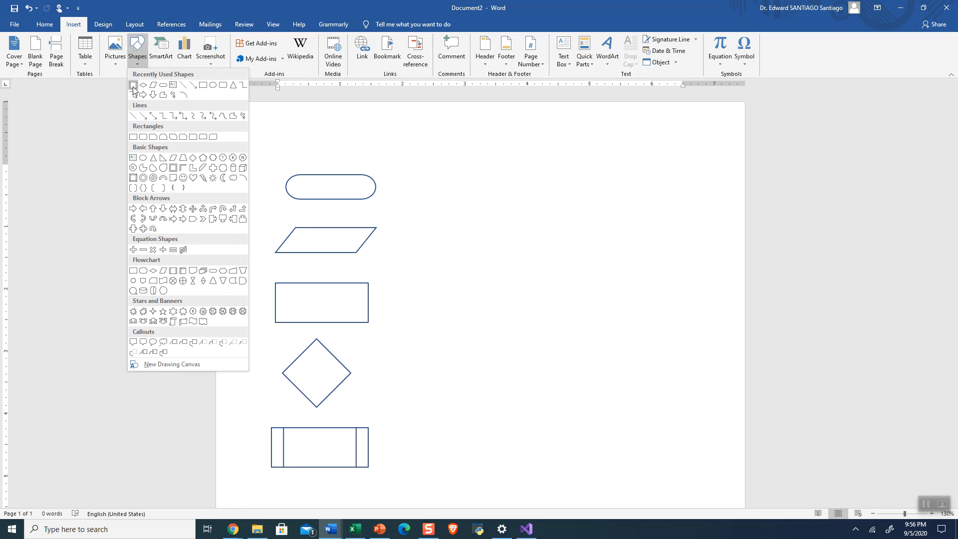
left_click(134, 89)
left_click_drag(439, 250, 551, 299)
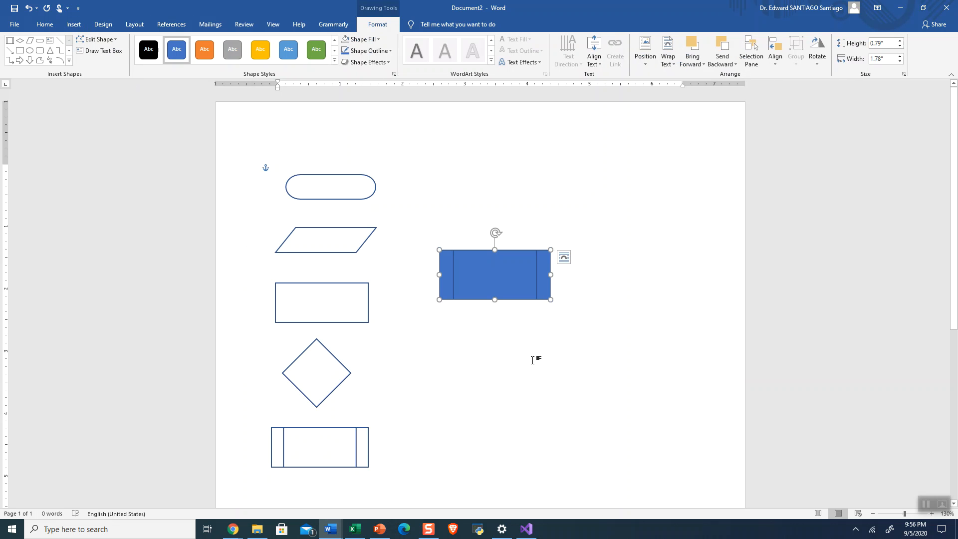
key("Delete")
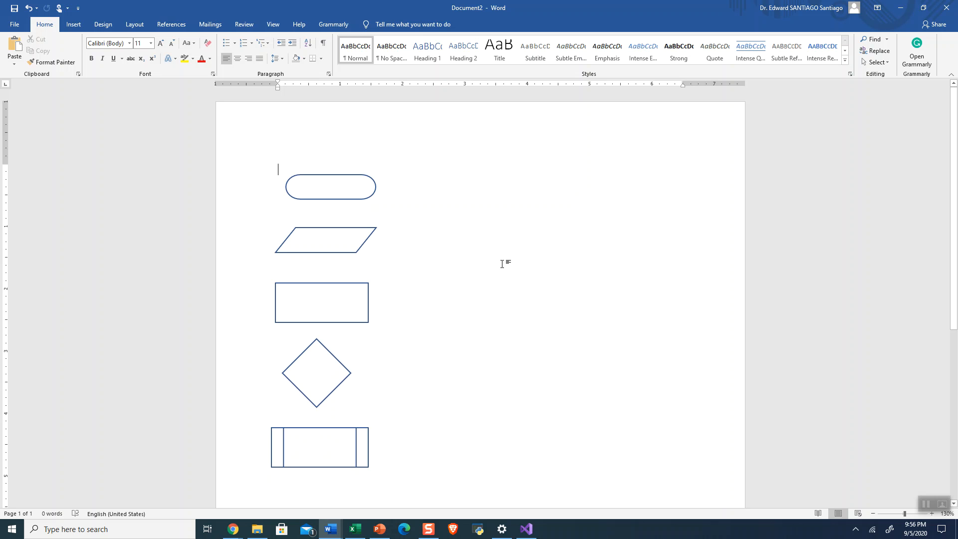
left_click(330, 187)
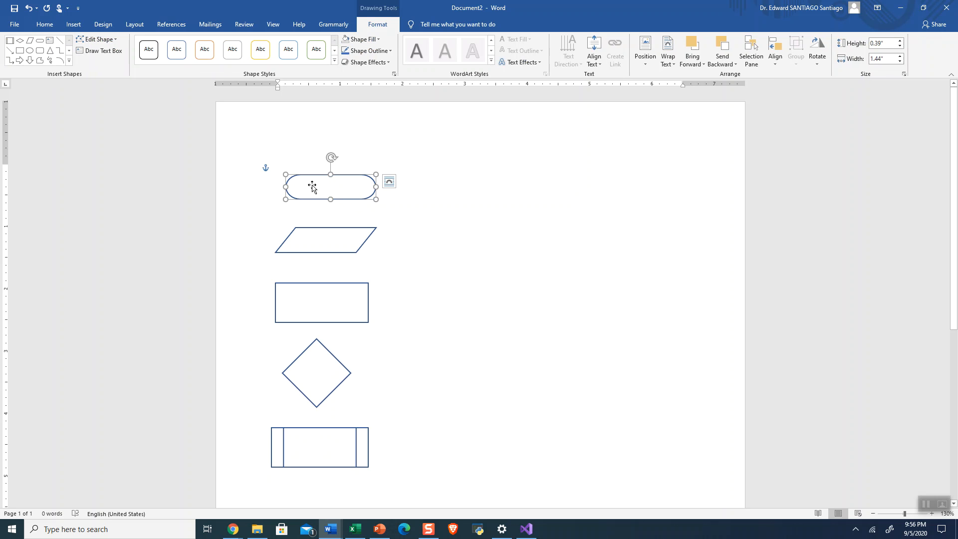
right_click(326, 190)
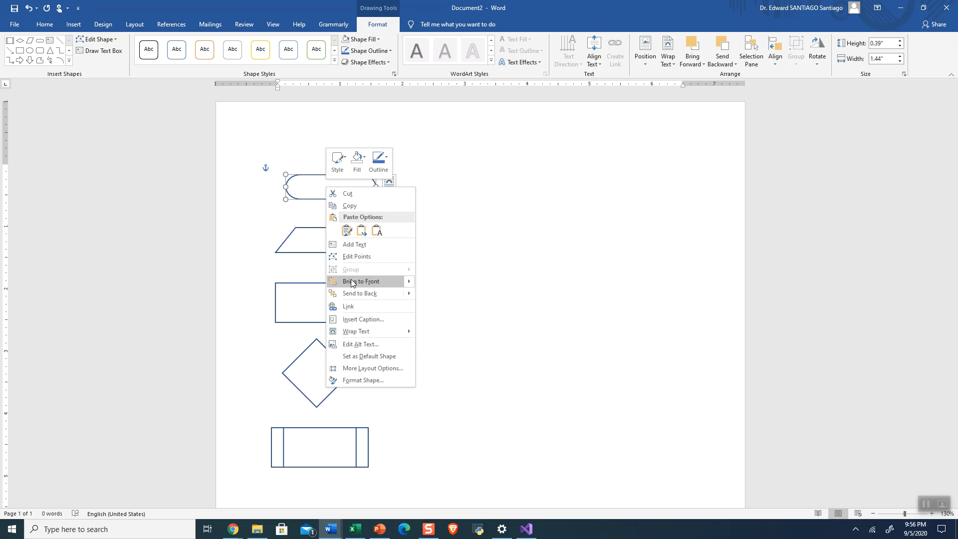
left_click(375, 344)
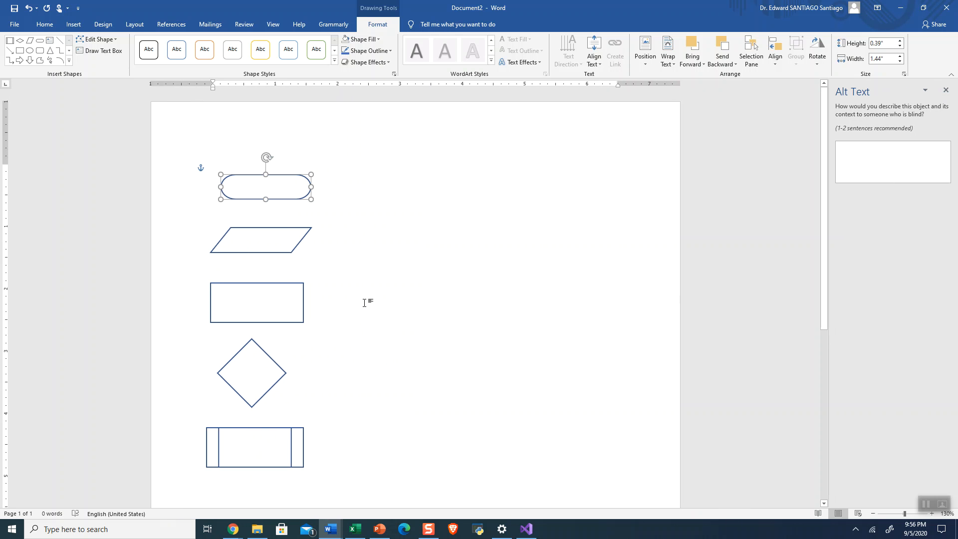
left_click(945, 89)
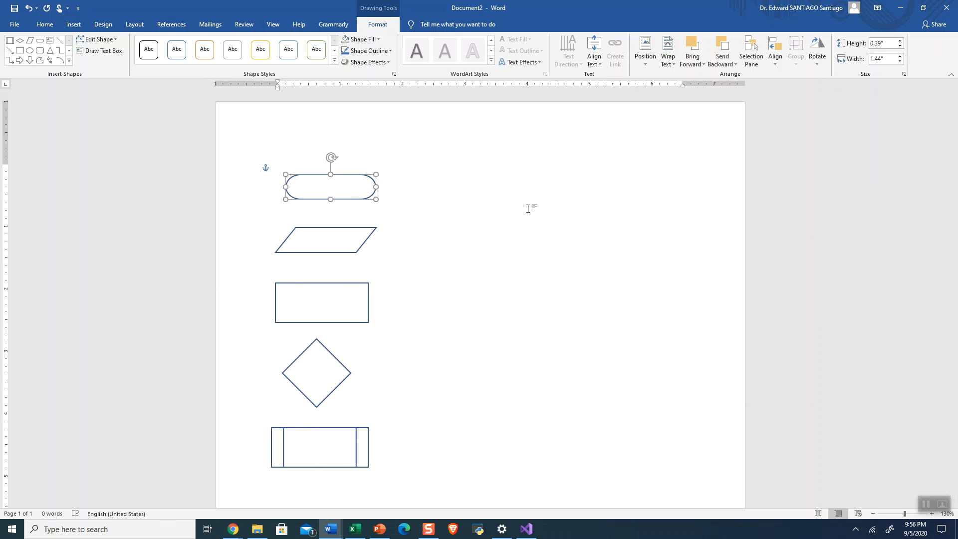
left_click(927, 505)
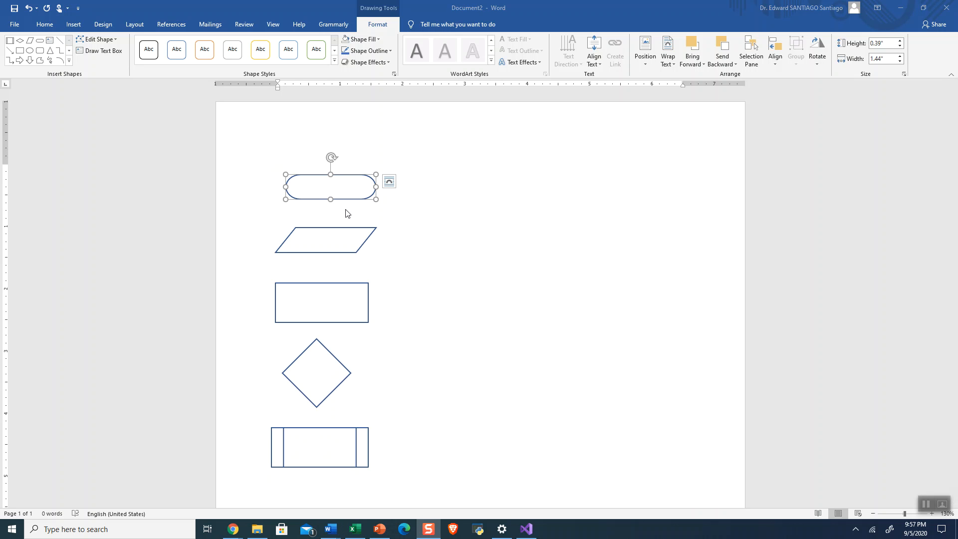
Add the text START inside the rounded terminator shape above the parallelogram
left_click(331, 189)
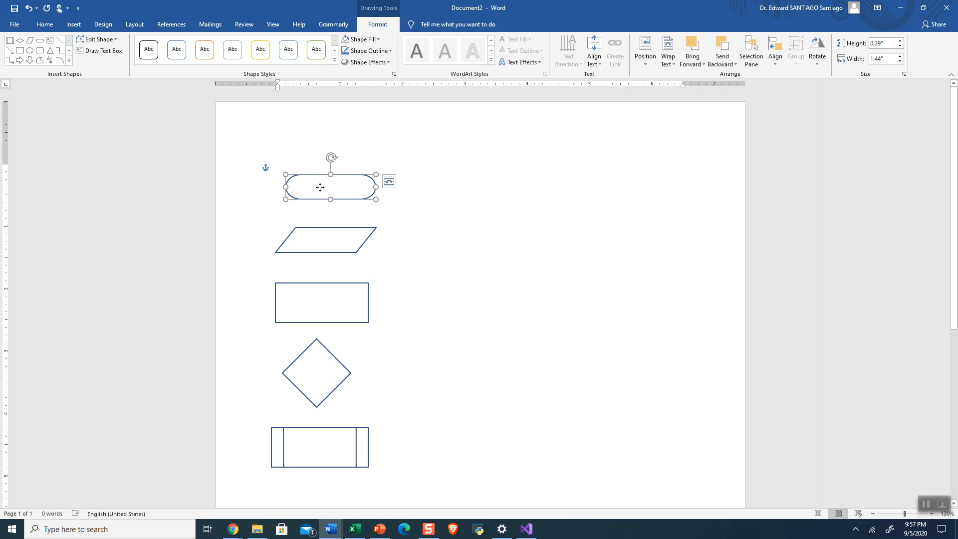
right_click(320, 187)
left_click(350, 245)
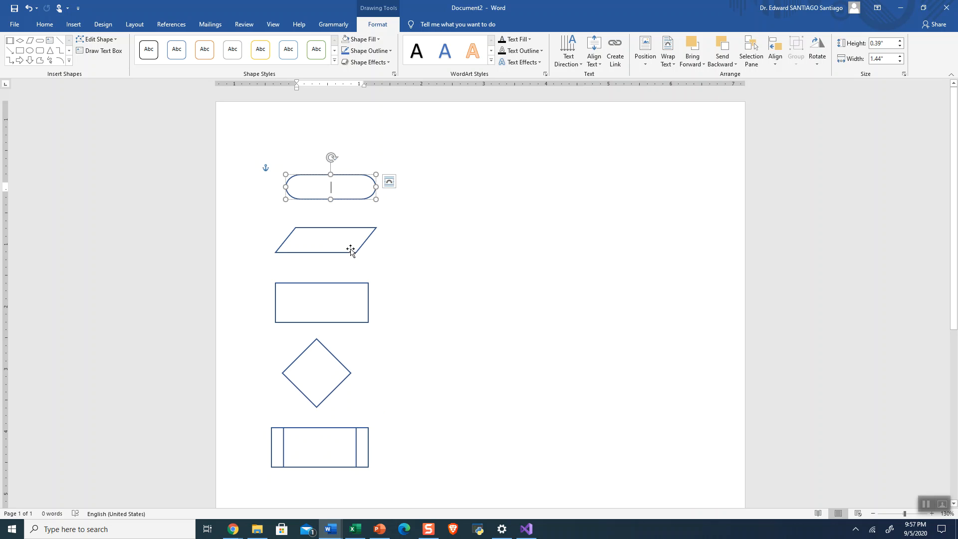
type("Star")
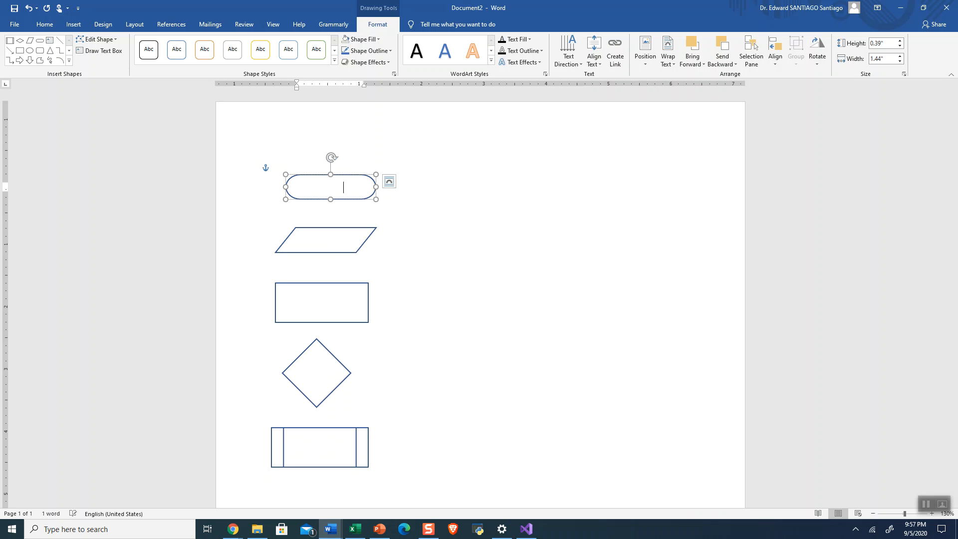
Try to make the terminator's START text visible with the black WordArt style and the Automatic text fill
key("shift+Left")
key("shift+Left")
key("shift+Left")
key("shift+Left")
key("shift+Left")
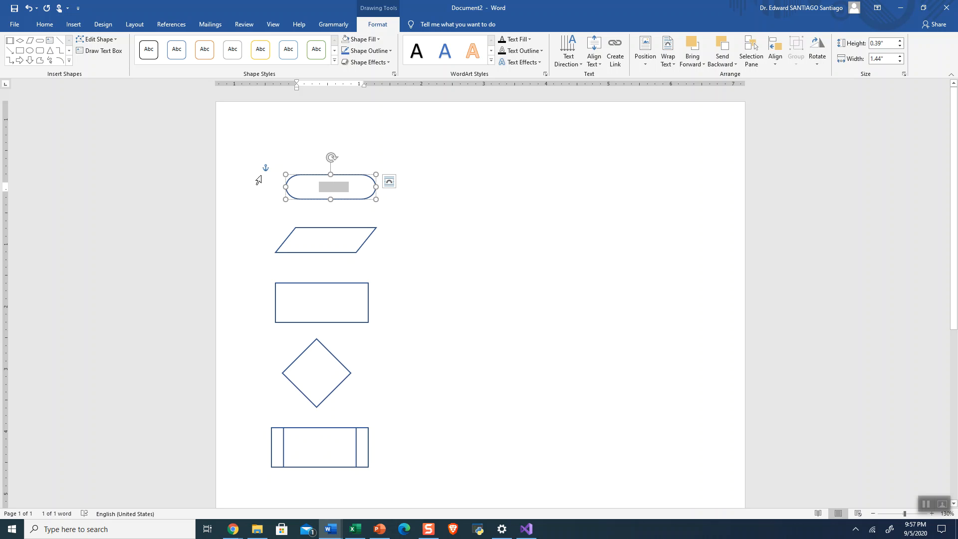
left_click(418, 55)
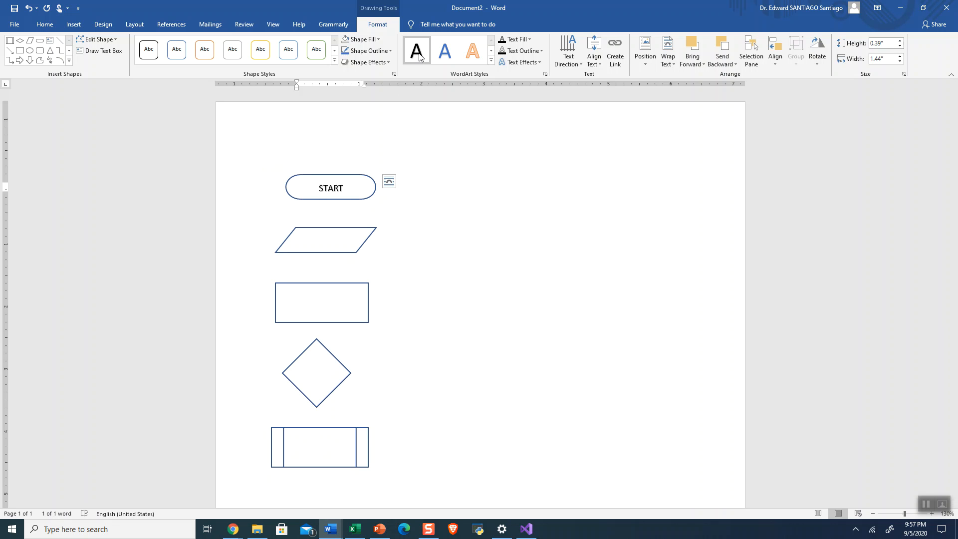
left_click(528, 40)
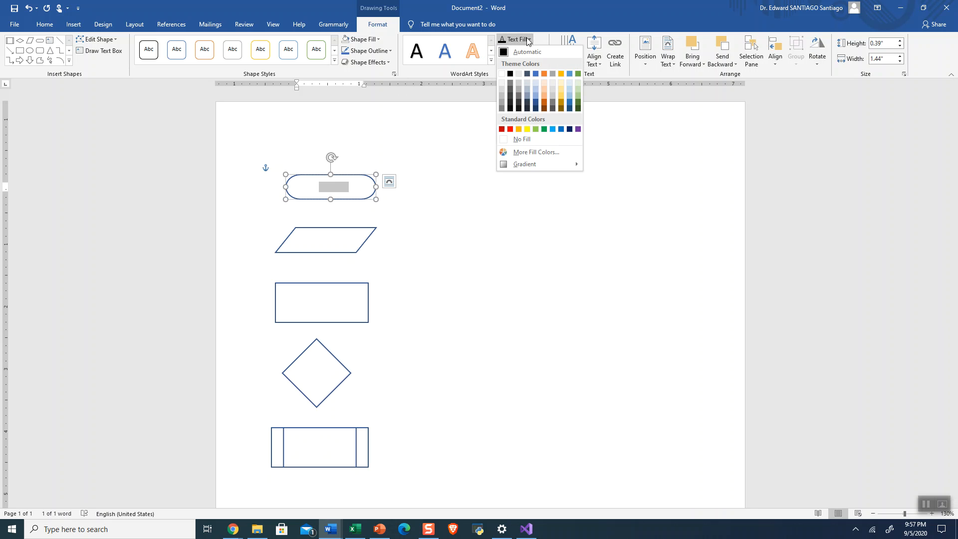
left_click(503, 54)
left_click(397, 255)
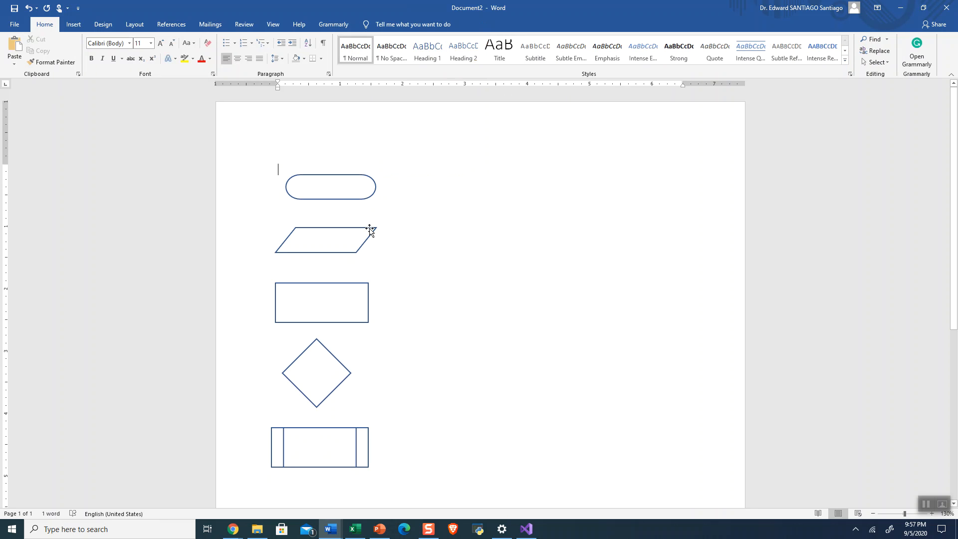
Apply the blue WordArt style to all the text inside the START terminator
left_click(336, 194)
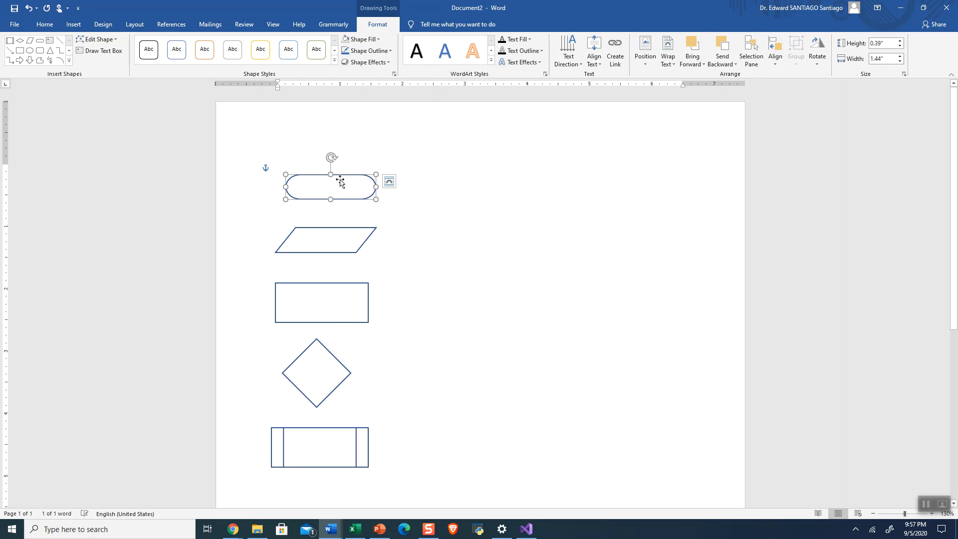
right_click(333, 183)
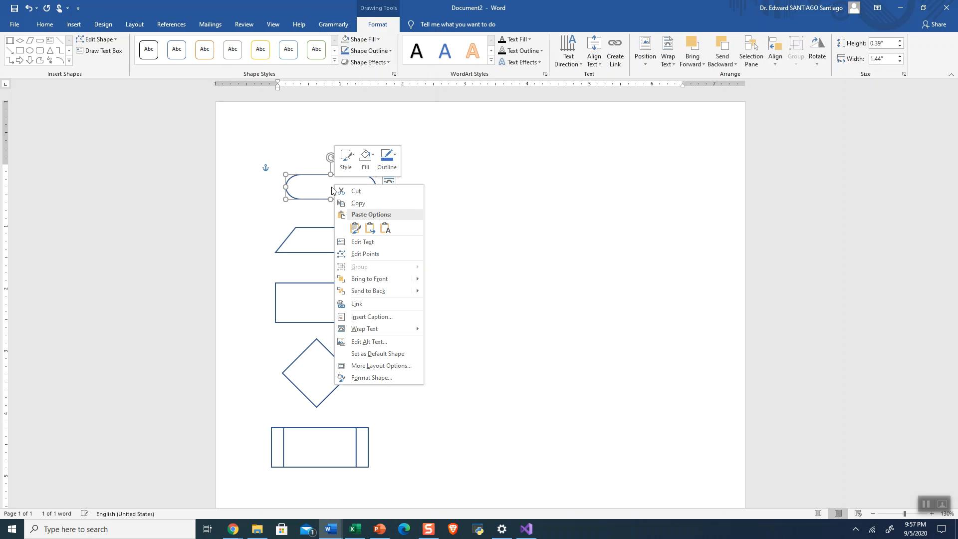
left_click(370, 242)
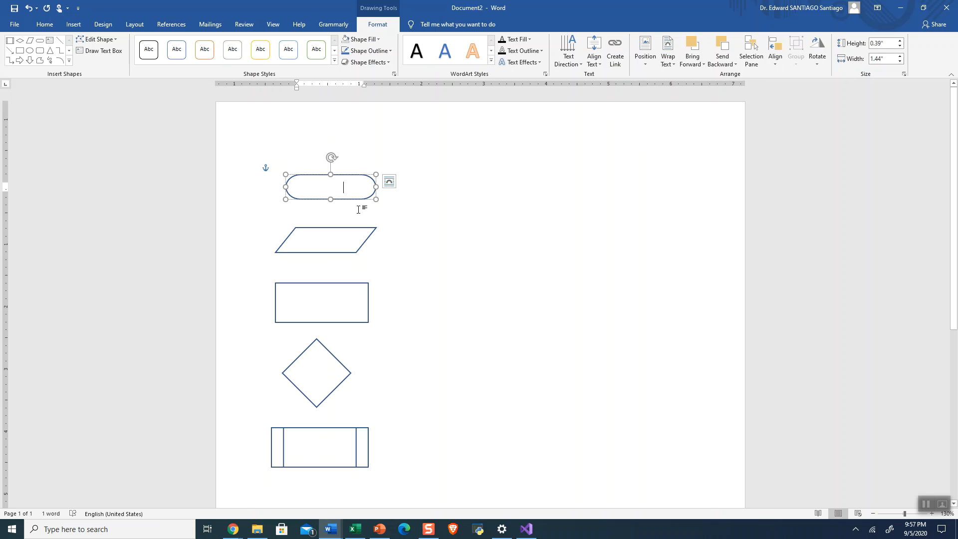
key("ctrl+a")
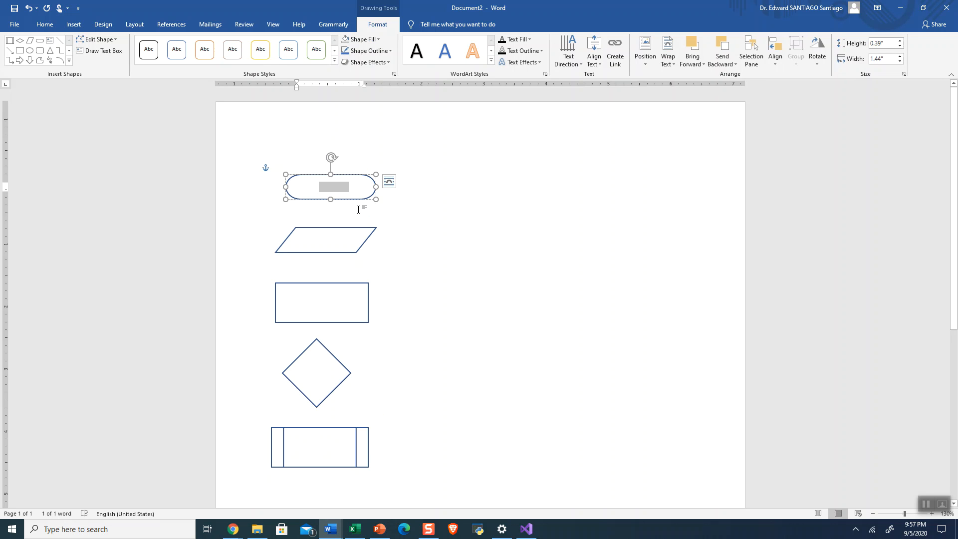
left_click(442, 59)
left_click(447, 293)
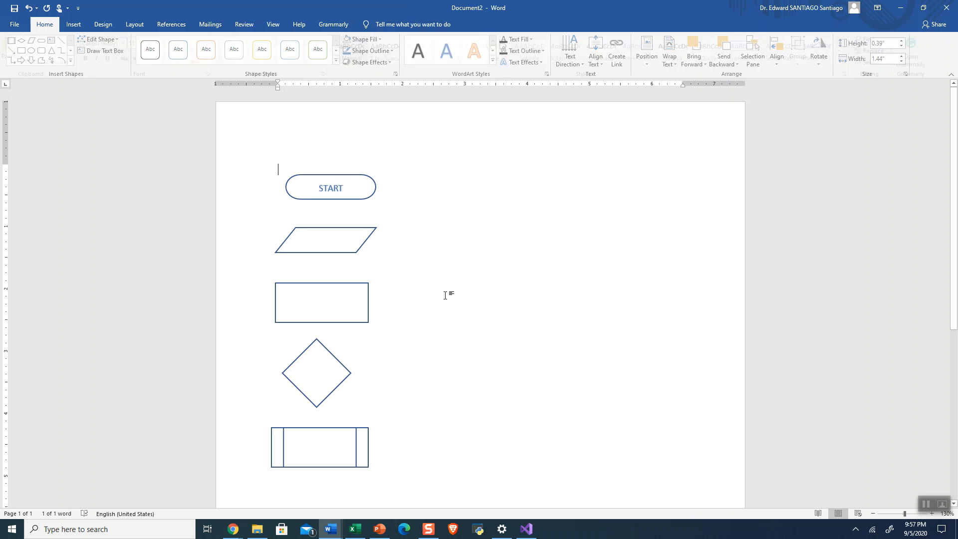
Duplicate the START terminator below the predefined process shape and change the copy's text to END
left_click(356, 199)
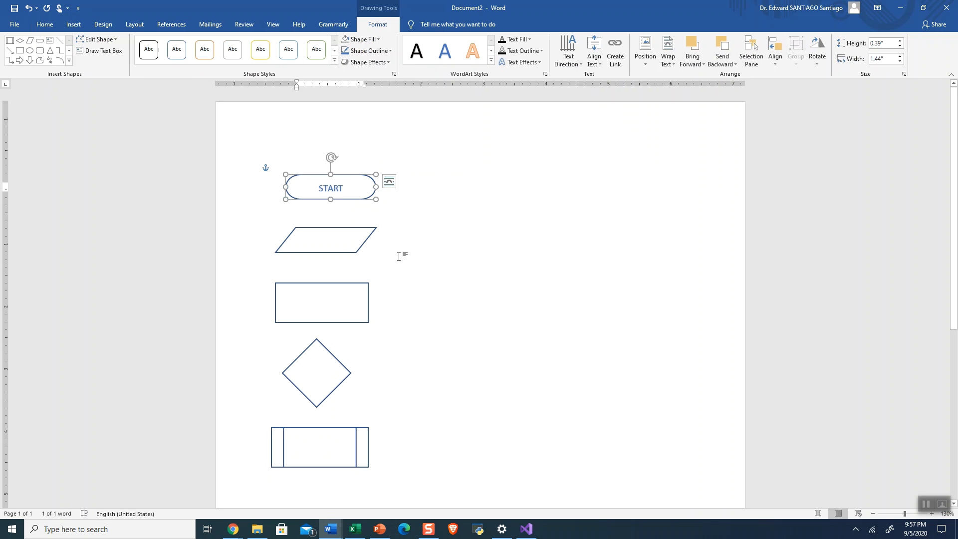
key("ctrl+d")
left_click_drag(369, 210, 345, 465)
double_click(317, 448)
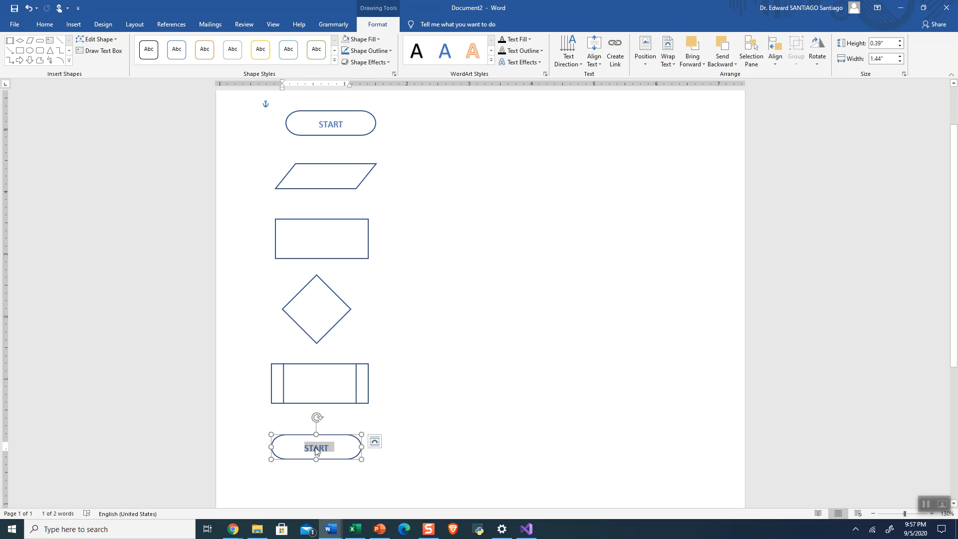
type("E")
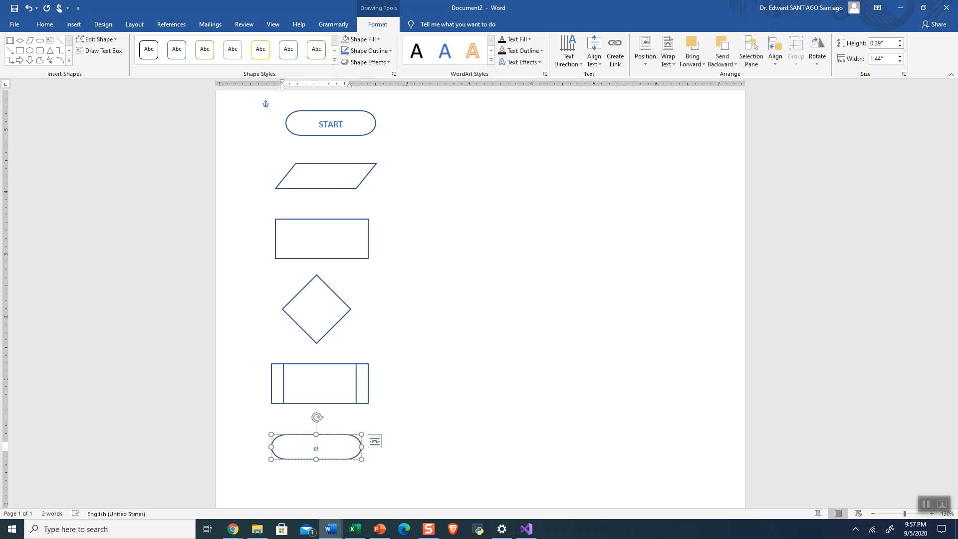
type("ND")
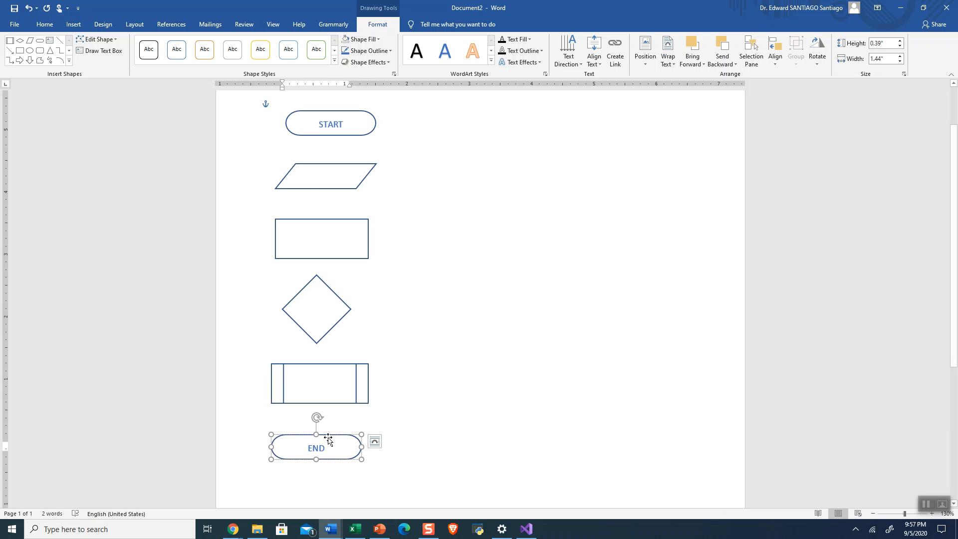
left_click(331, 176)
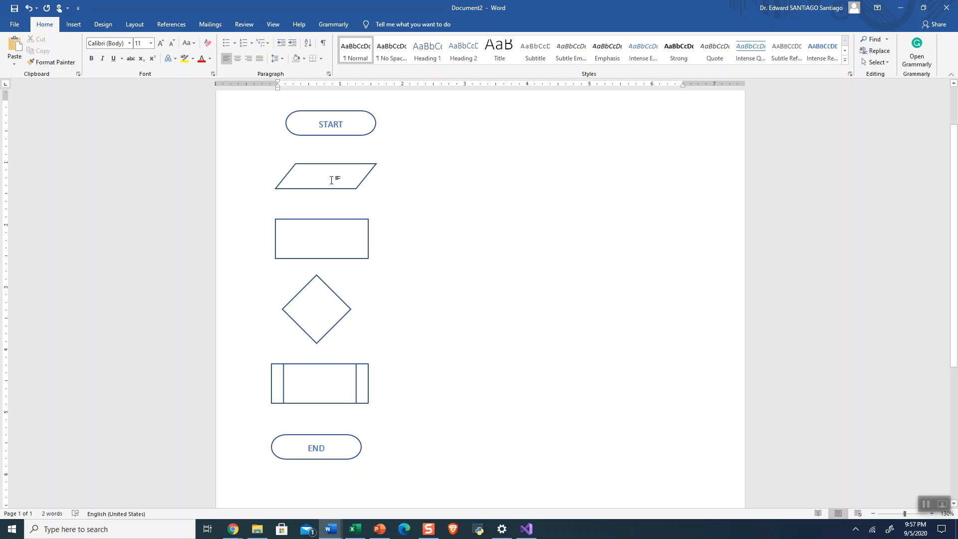
left_click(354, 132)
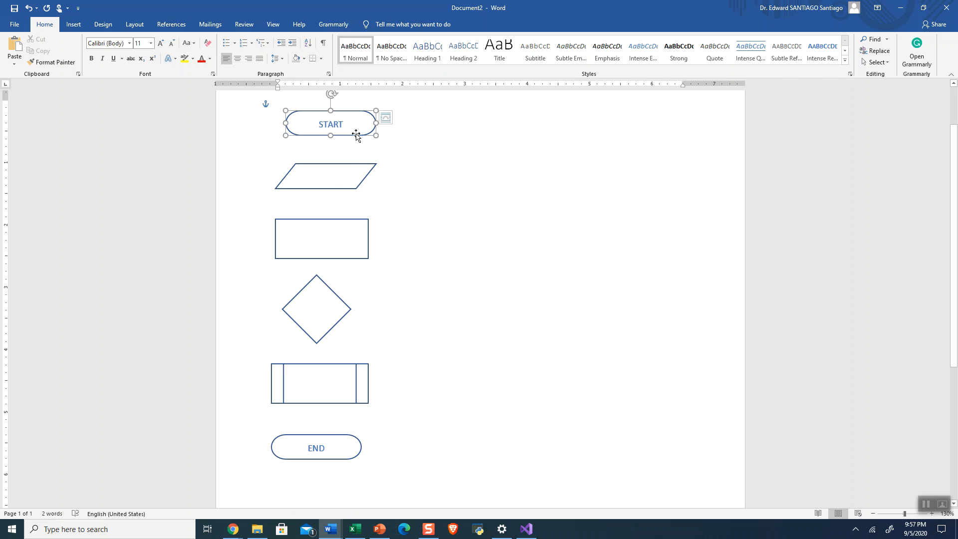
left_click(325, 438)
scroll(425, 414, "up", 1)
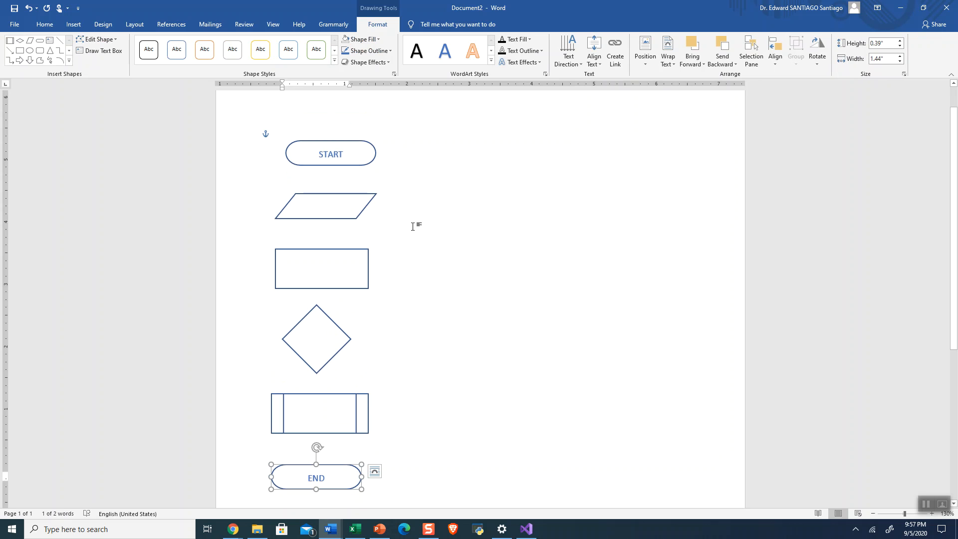
left_click(315, 220)
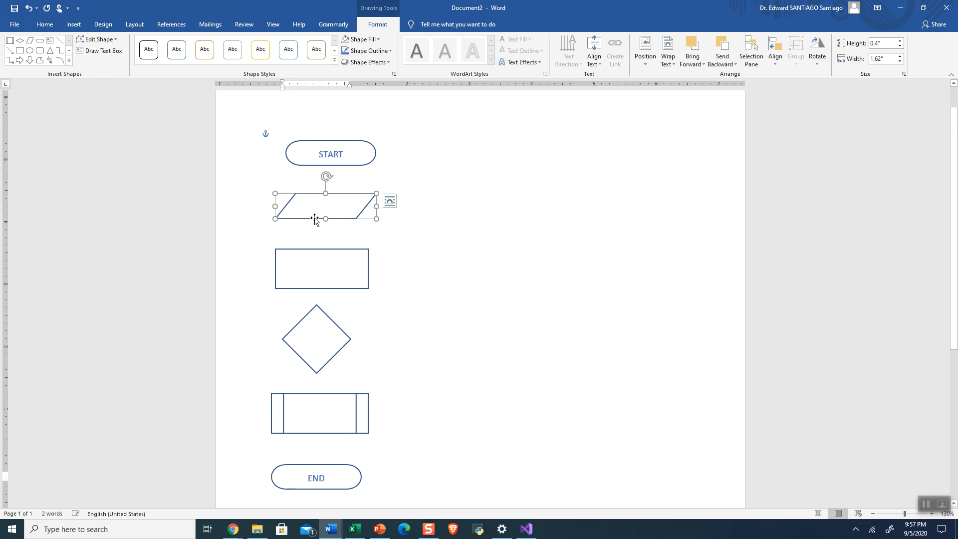
left_click(327, 201)
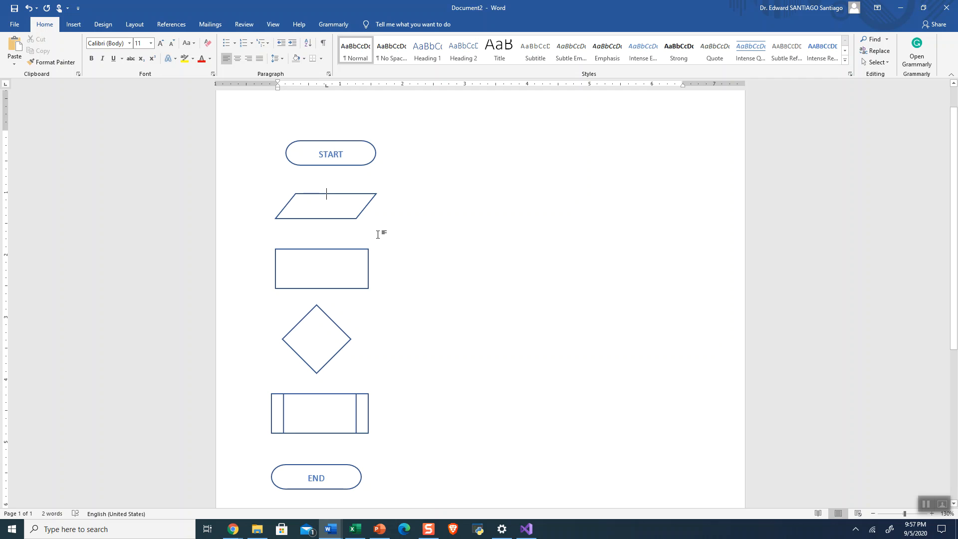
type("a")
key("shift+Left")
key("shift+Left")
key("shift+Left")
key("shift+Left")
key("BackSpace")
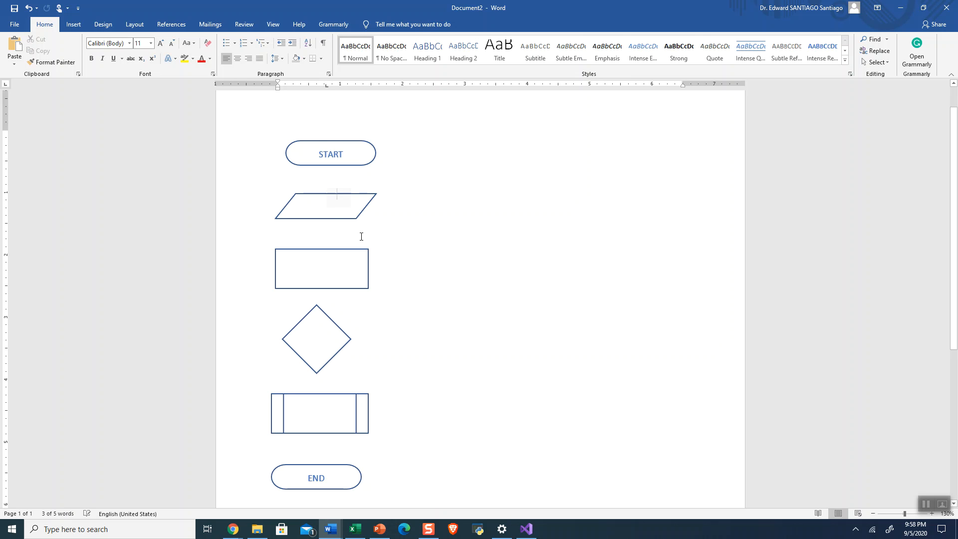
left_click(325, 217)
right_click(326, 204)
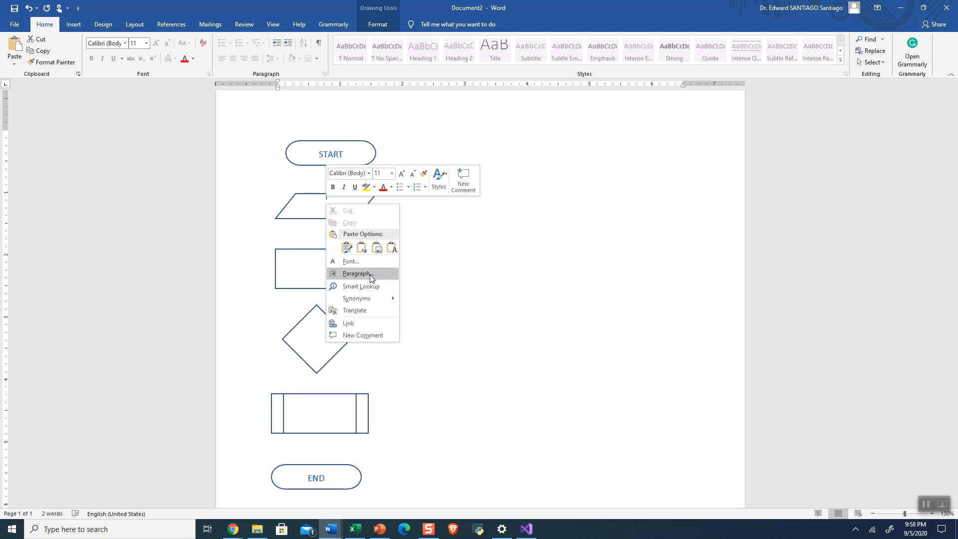
Add the text A = 10 inside the parallelogram below START and apply the black WordArt style to it
left_click(317, 220)
left_click(317, 220)
right_click(318, 219)
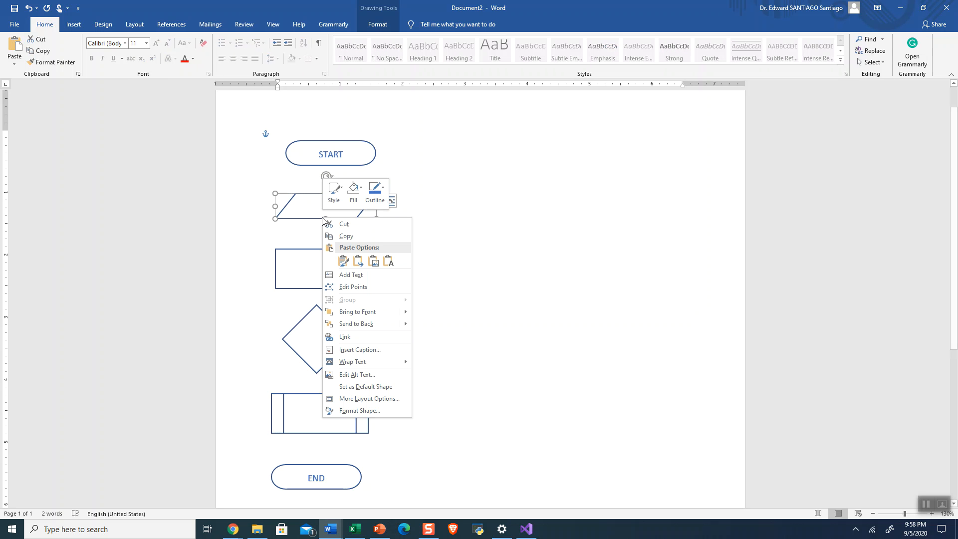
left_click(370, 275)
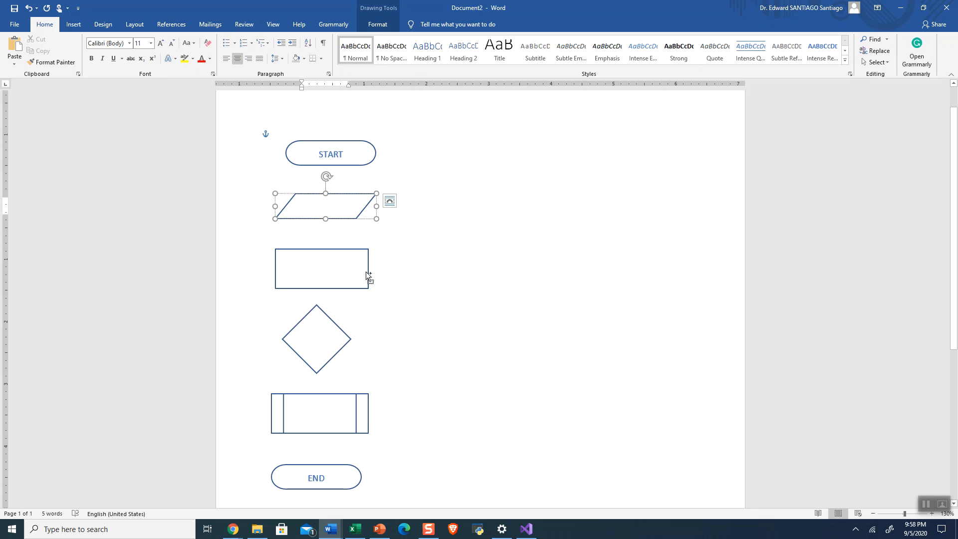
key("ctrl+a")
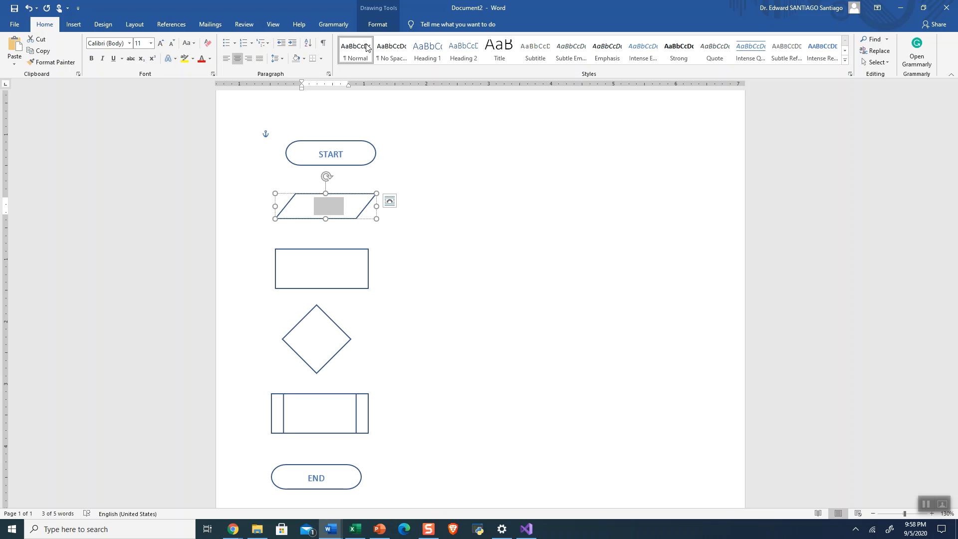
left_click(370, 26)
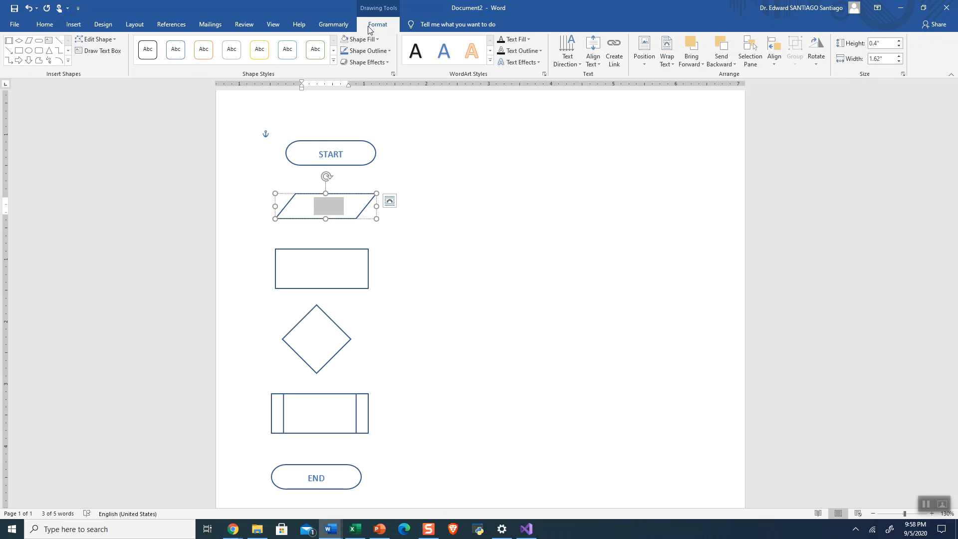
left_click(415, 50)
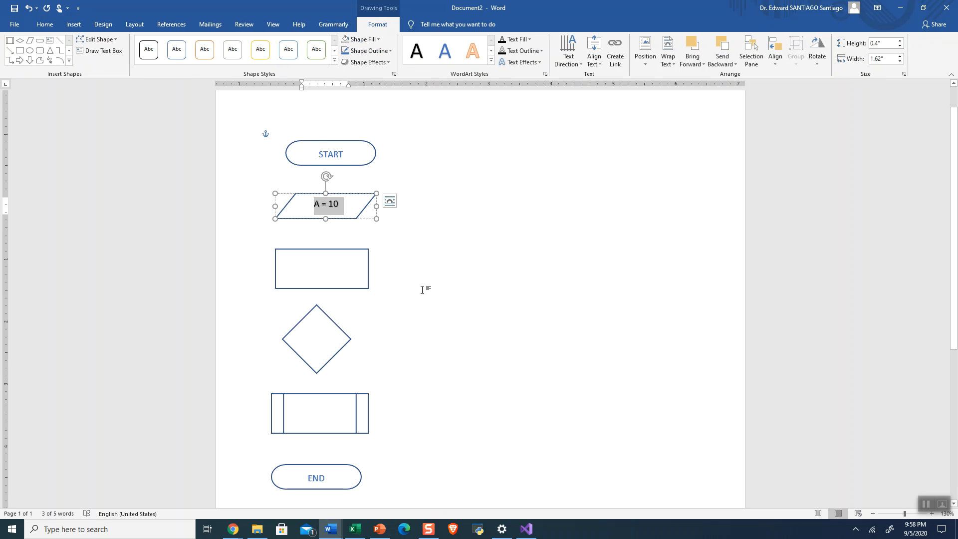
Extend the parallelogram's text to read A = 10, B =20
left_click(397, 269)
left_click(350, 204)
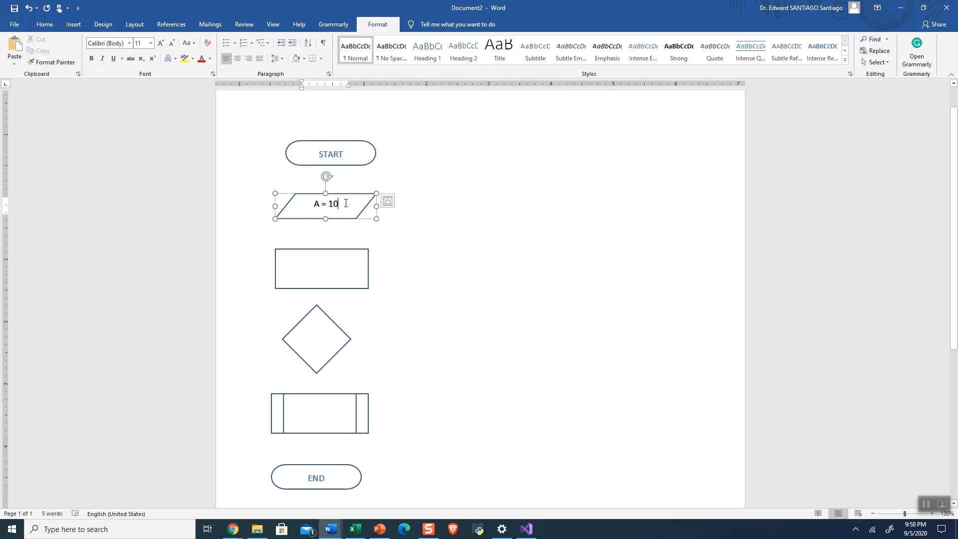
type(", ")
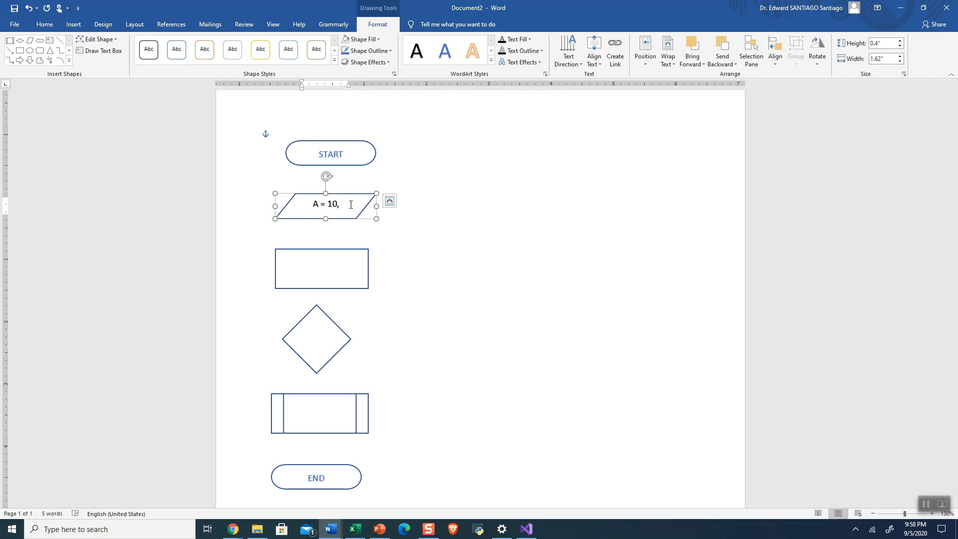
type("B")
type(" =")
type("20")
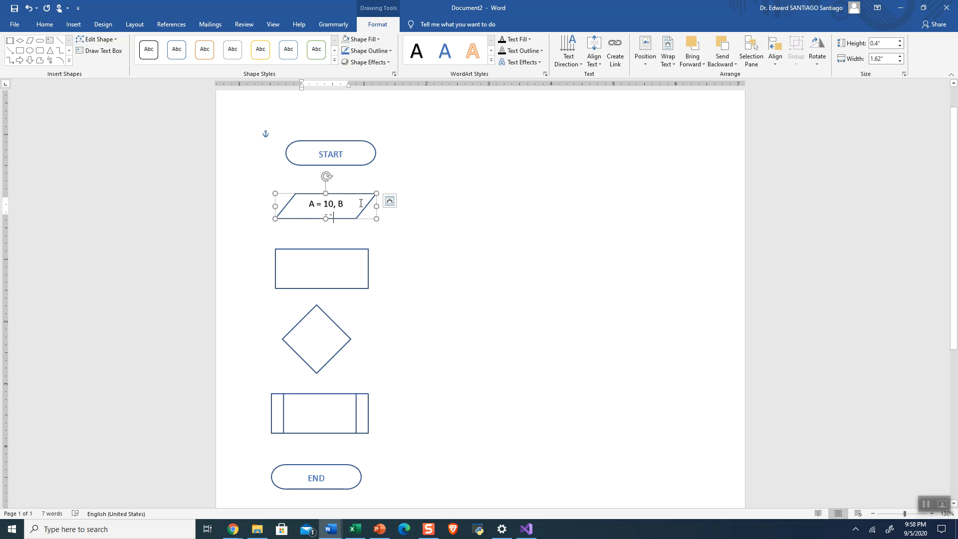
Resize the parallelogram to about 1.76" wide and 0.41" high so its text fits on one line
left_click(272, 206)
left_click_drag(275, 219, 271, 224)
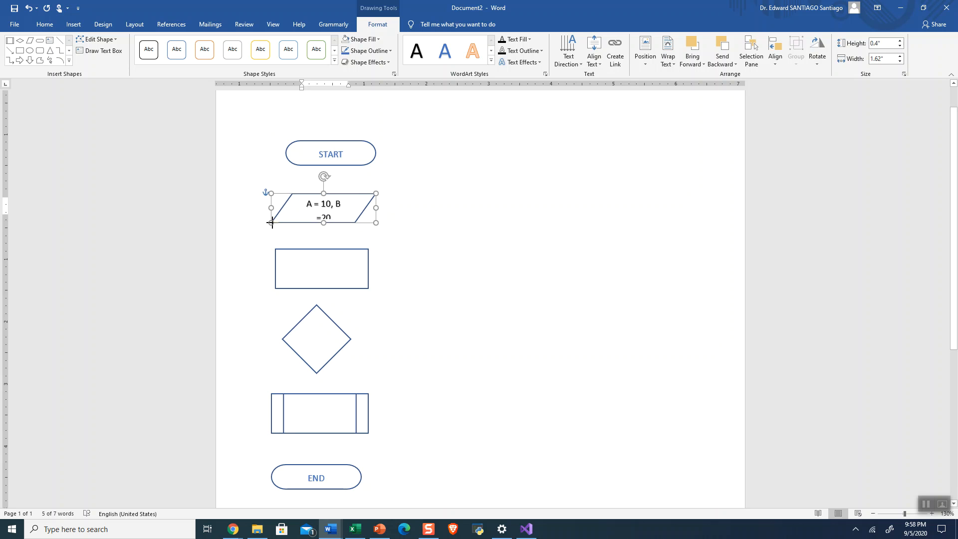
left_click_drag(376, 209, 381, 209)
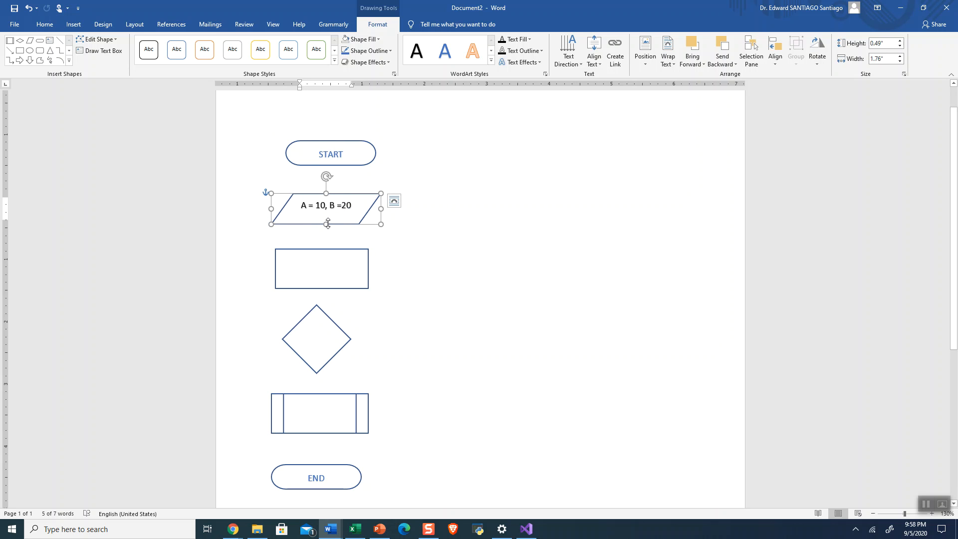
left_click_drag(328, 223, 327, 219)
left_click(380, 273)
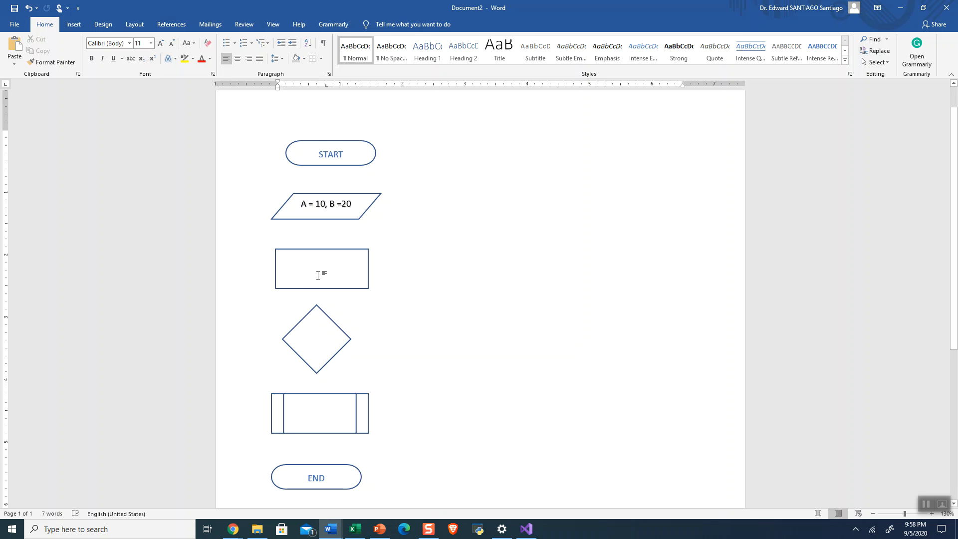
Add the text C=A+B inside the rectangle below the parallelogram and apply the black WordArt style to it
left_click(323, 249)
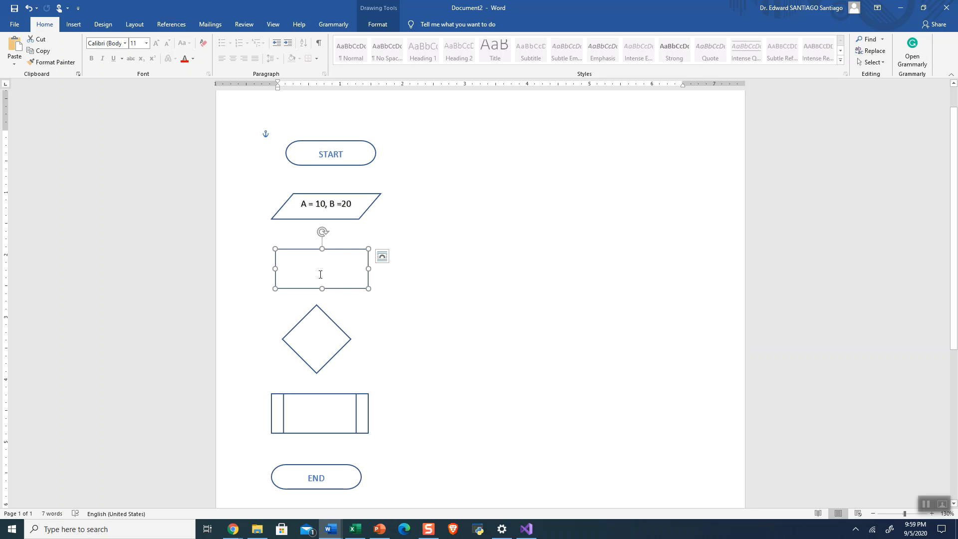
right_click(337, 250)
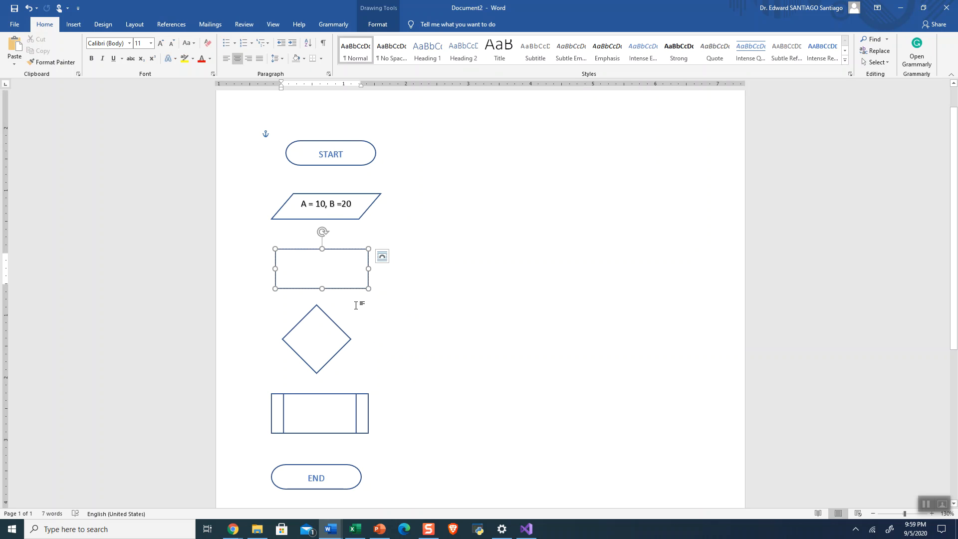
type("C")
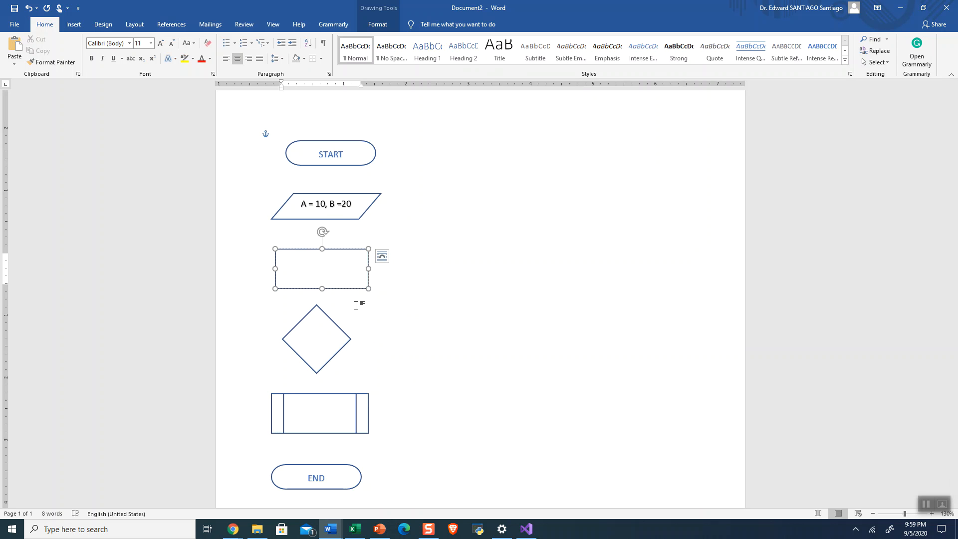
type("C")
key("ctrl+a")
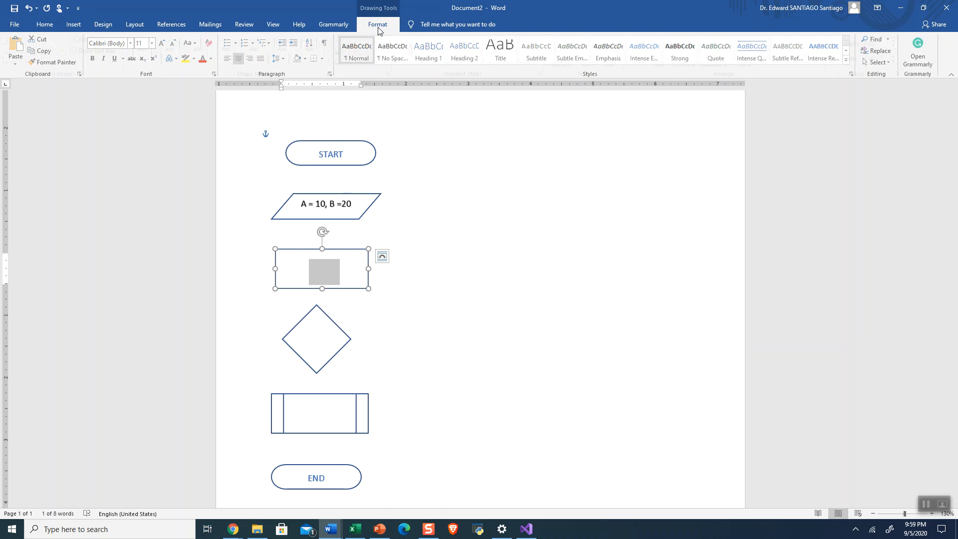
left_click(378, 22)
left_click(414, 55)
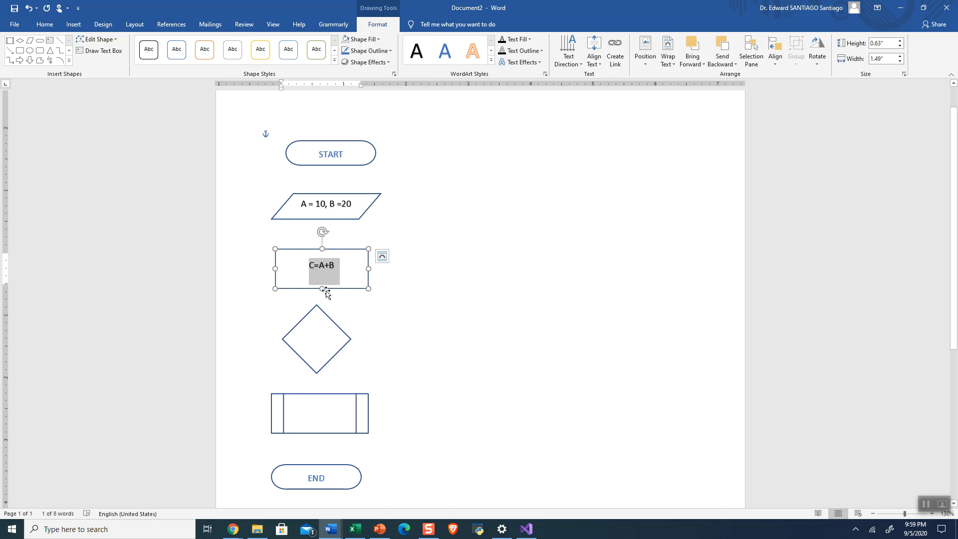
Move the diamond to the blank area beside the flowchart and place a copy of the A = 10, B =20 parallelogram below the rectangle
left_click(327, 320)
left_click_drag(327, 315, 557, 217)
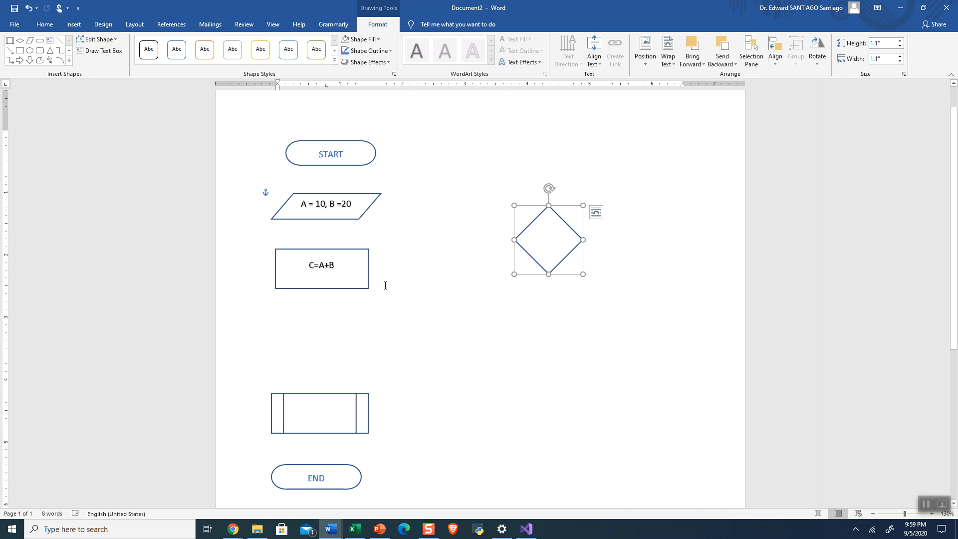
left_click(342, 221)
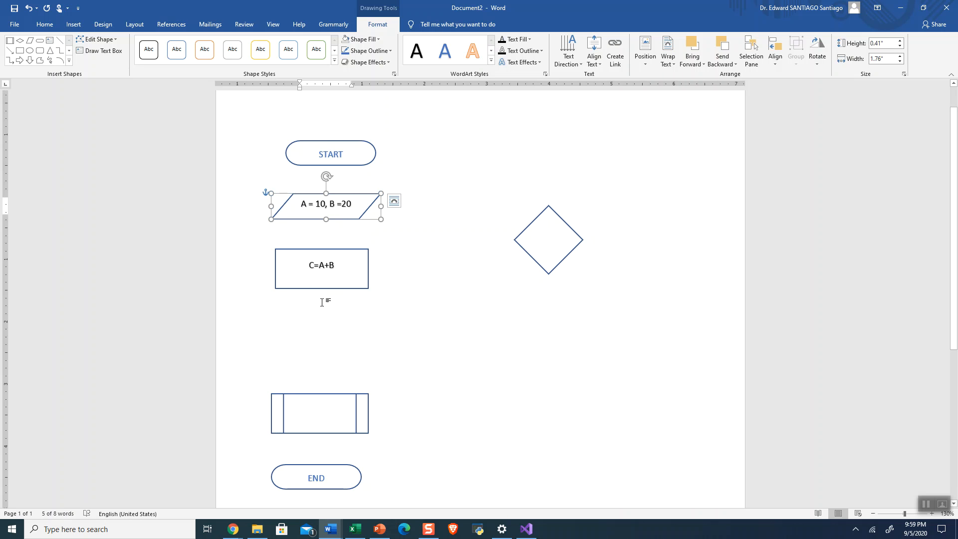
right_click(313, 343)
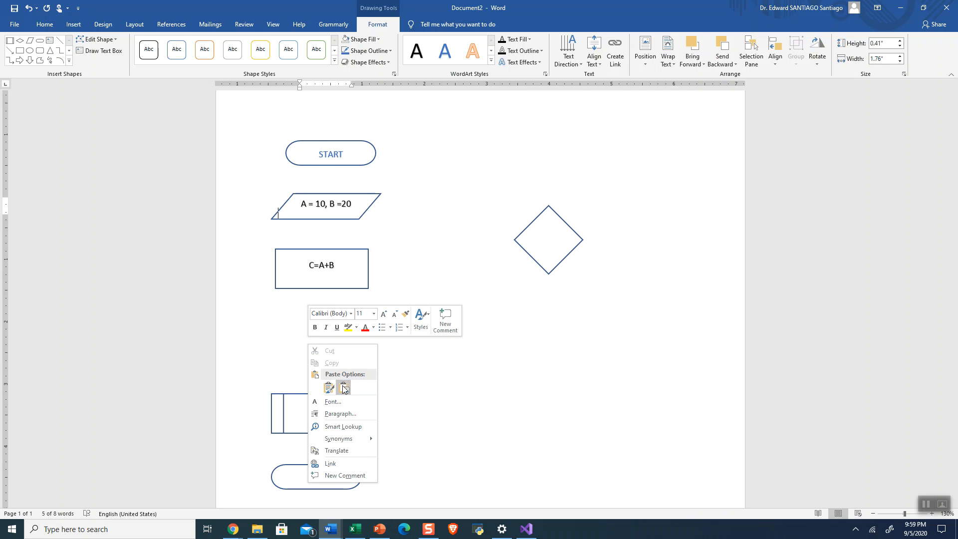
left_click(286, 331)
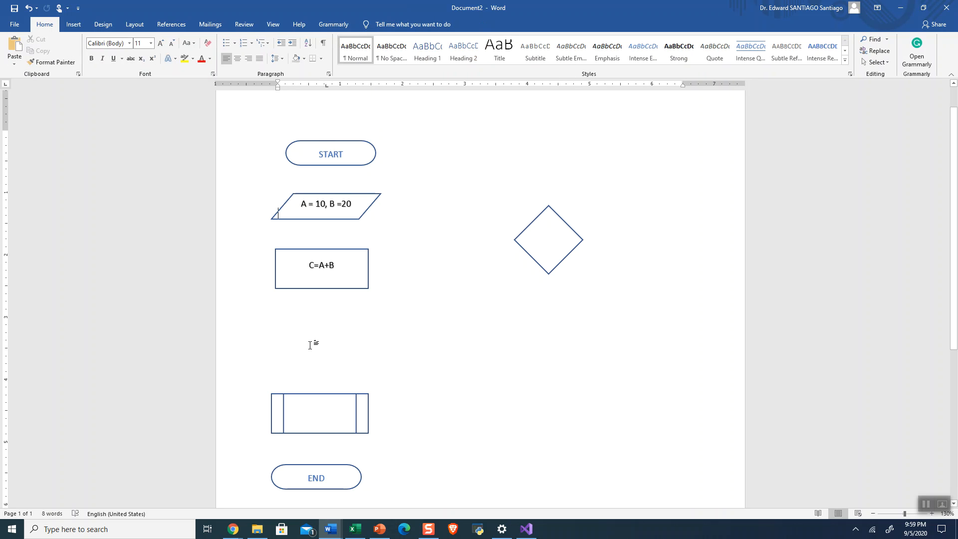
key("ctrl+v")
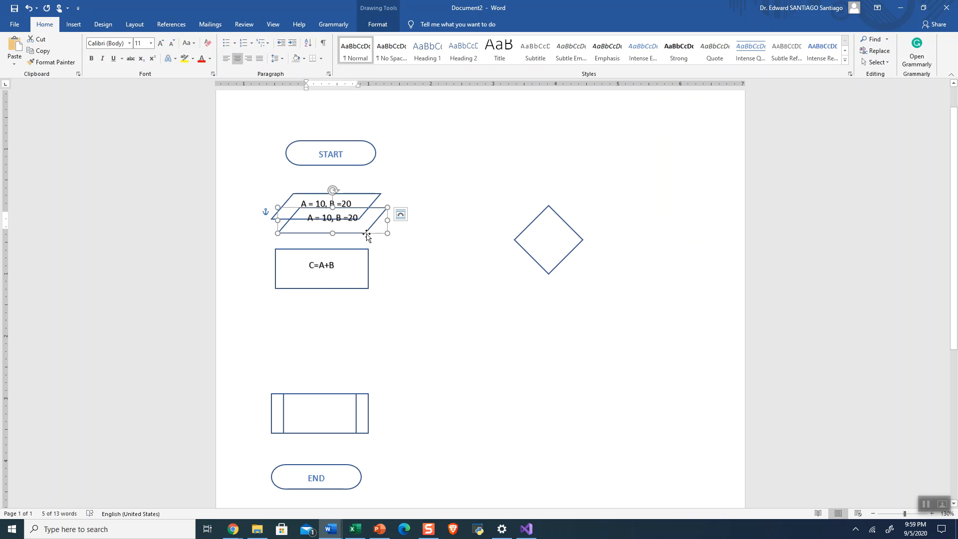
left_click_drag(364, 234, 296, 337)
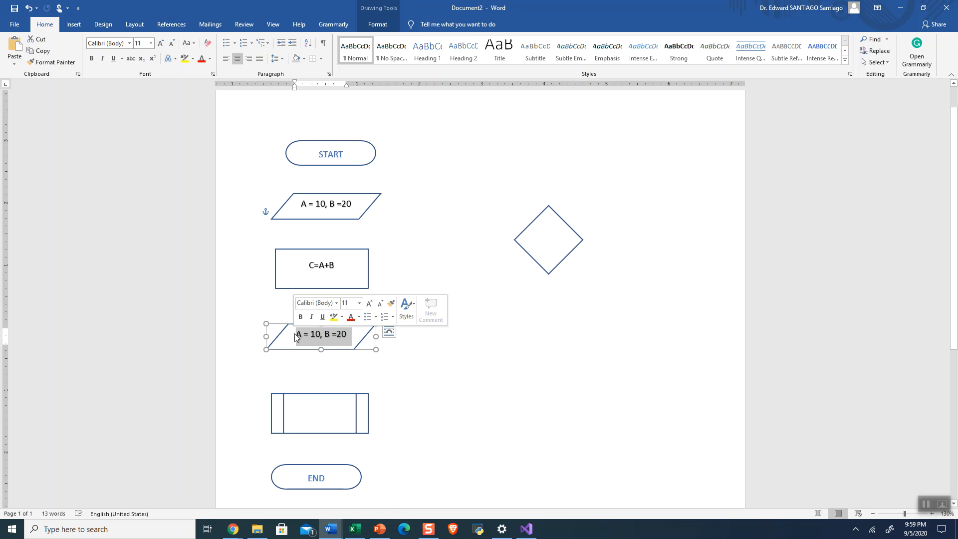
Replace the text of the copied parallelogram below the rectangle with PRINT C
type("pRIN")
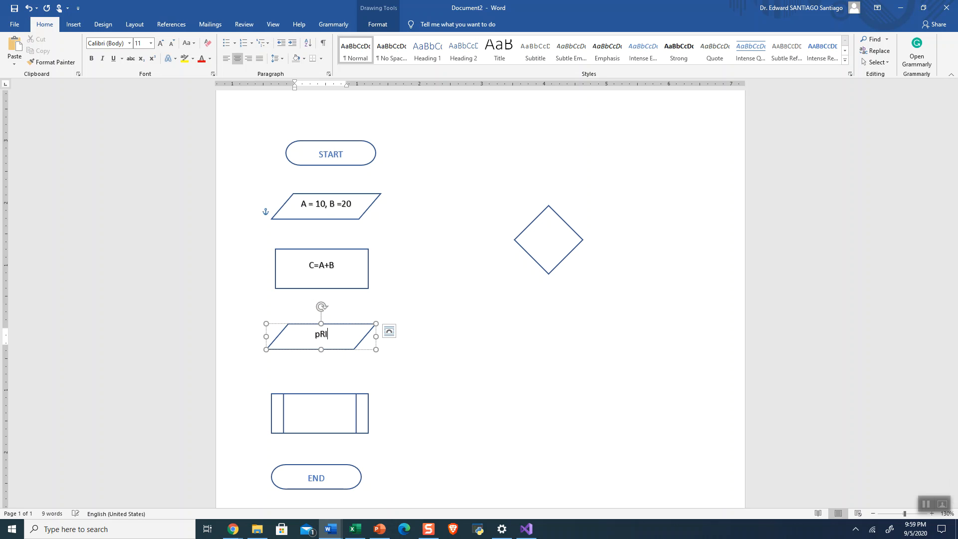
key("BackSpace")
key("BackSpace")
key("BackSpace")
key("BackSpace")
type("PRINT C")
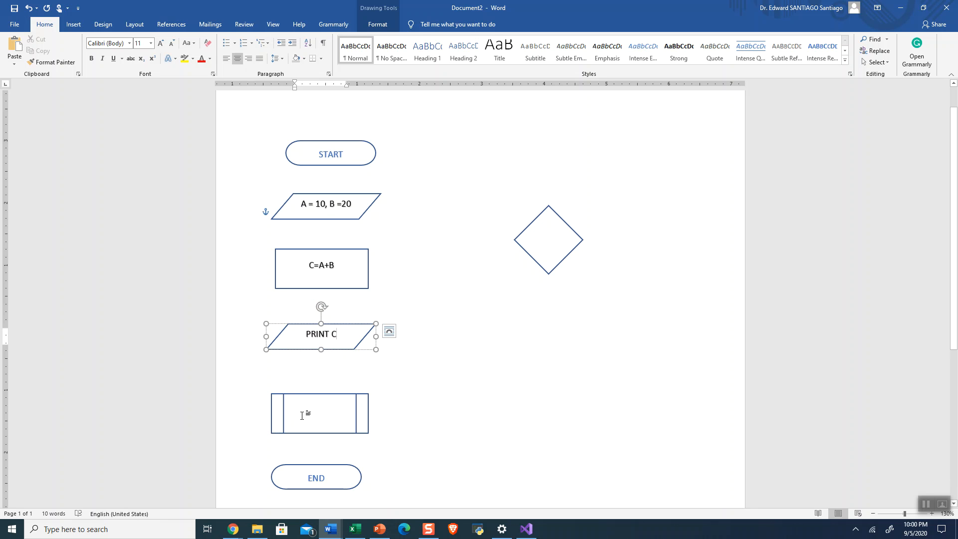
Move the predefined process shape beneath the set-aside diamond and bring the END terminator up directly below the PRINT C parallelogram
left_click(309, 394)
mouse_move(307, 396)
left_mouse_down()
mouse_move(462, 373)
mouse_move(558, 326)
left_mouse_up()
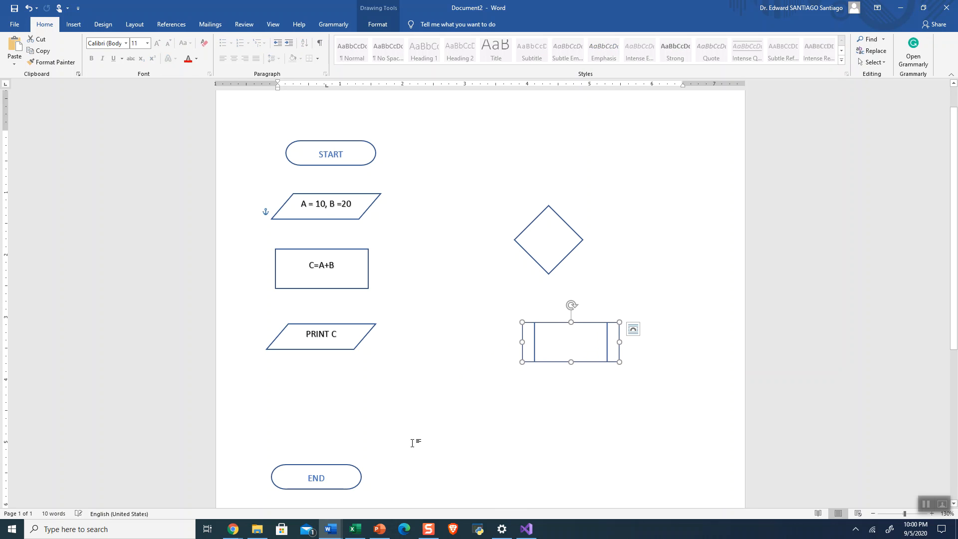
left_click(343, 464)
mouse_move(345, 472)
left_mouse_down()
mouse_move(337, 382)
mouse_move(337, 391)
left_mouse_up()
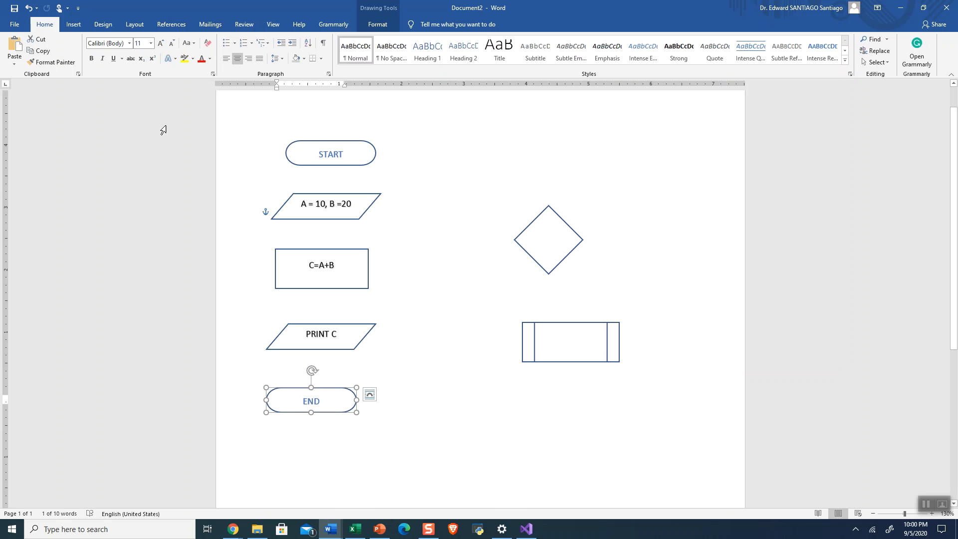
Draw a vertical arrow line about 0.46" long from the START terminator down to the A = 10, B =20 parallelogram
left_click(74, 24)
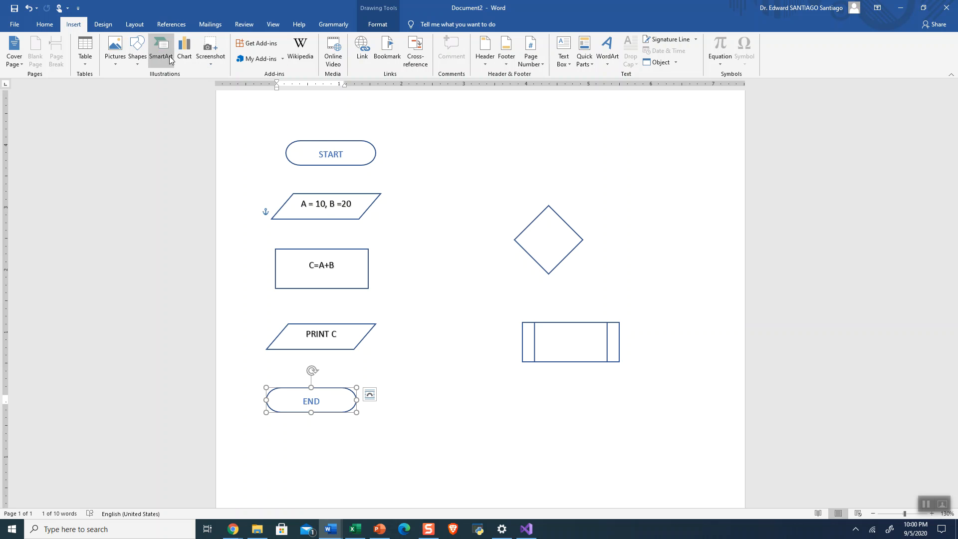
left_click(137, 61)
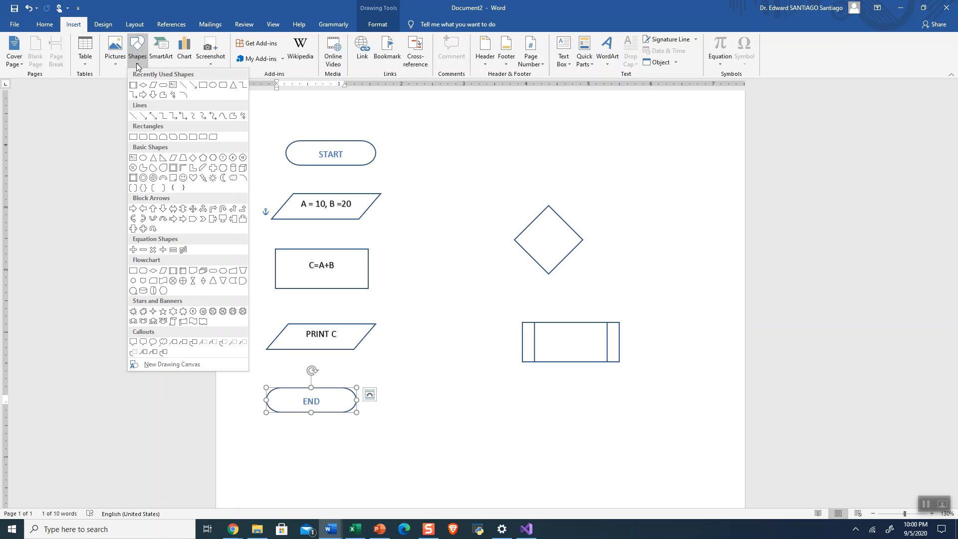
left_click(144, 115)
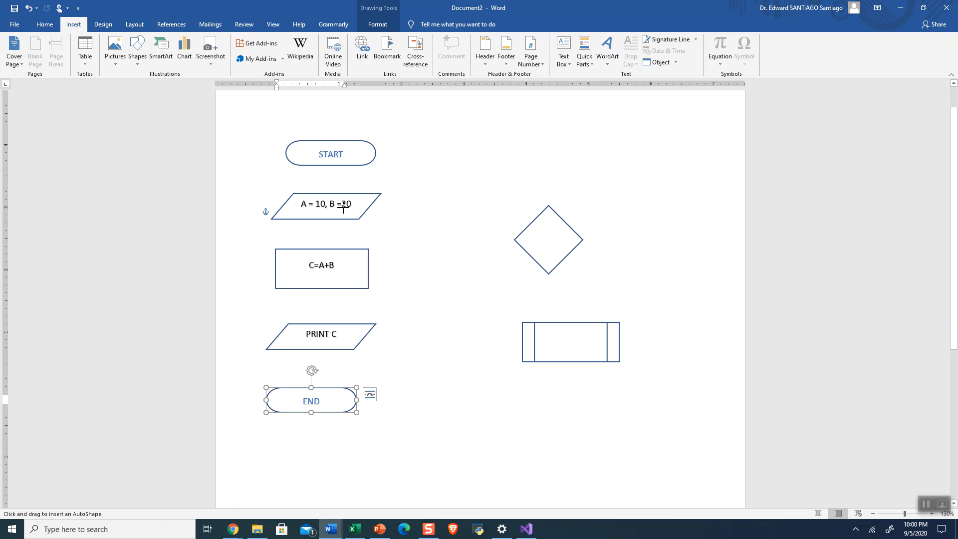
left_click_drag(328, 165, 328, 193)
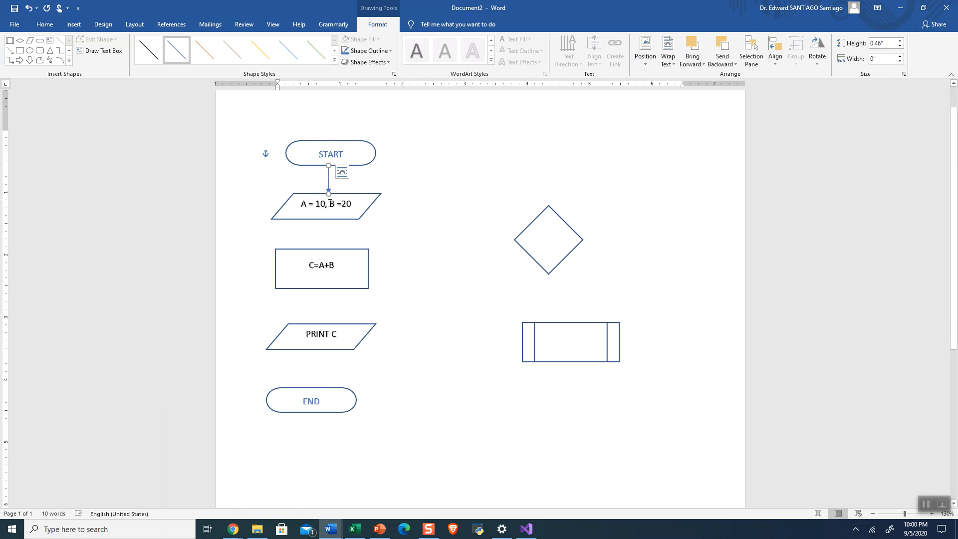
Duplicate the arrow and place the copy between the A = 10, B =20 parallelogram and the C=A+B rectangle
key("ctrl+c")
key("ctrl+v")
left_click_drag(340, 189, 332, 241)
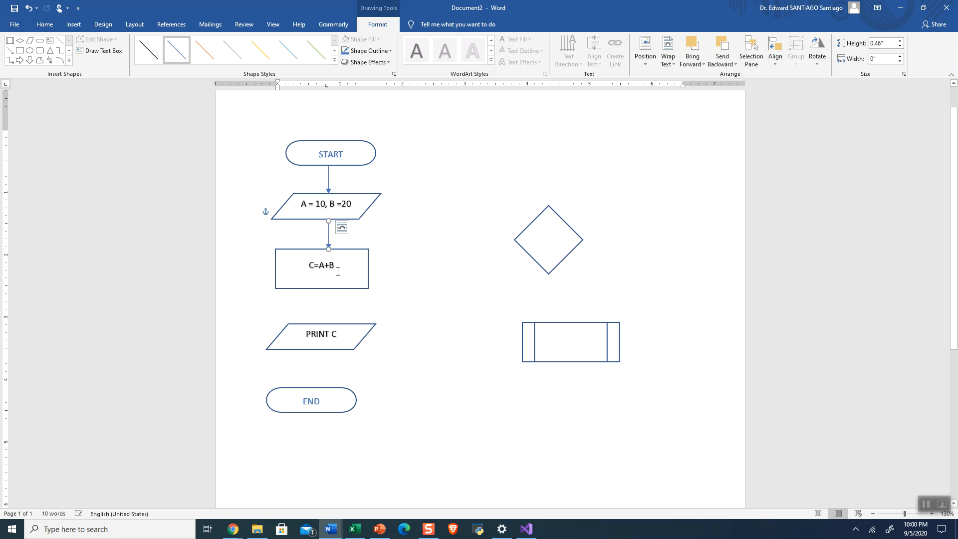
Place copies of the arrow from C=A+B to PRINT C and from PRINT C to END, moving both lower shapes up to meet the arrowheads
key("ctrl+z")
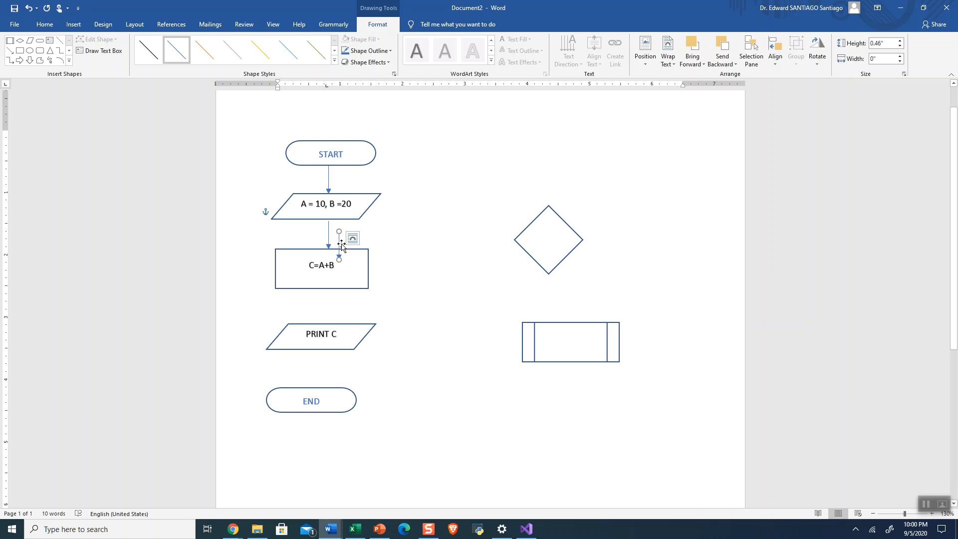
left_click_drag(340, 244, 333, 317)
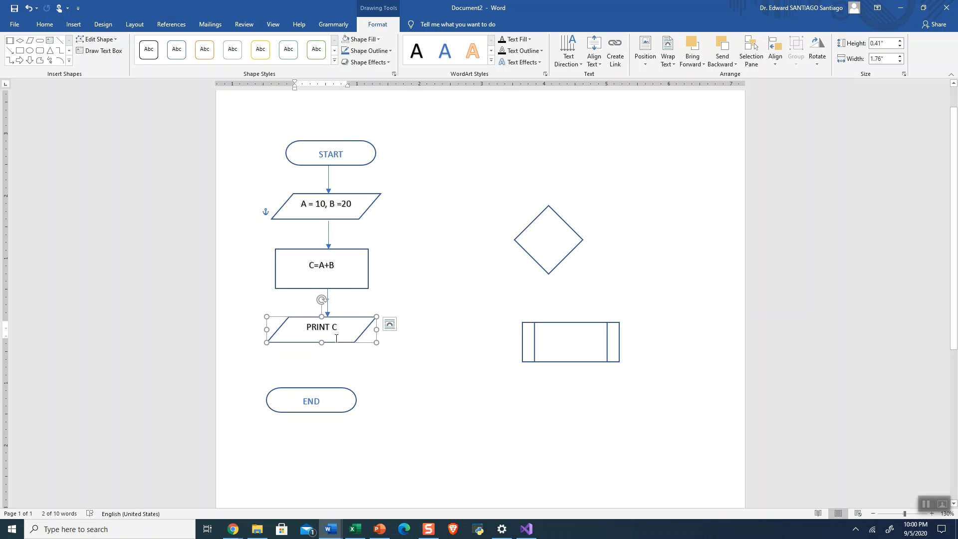
key("ctrl+v")
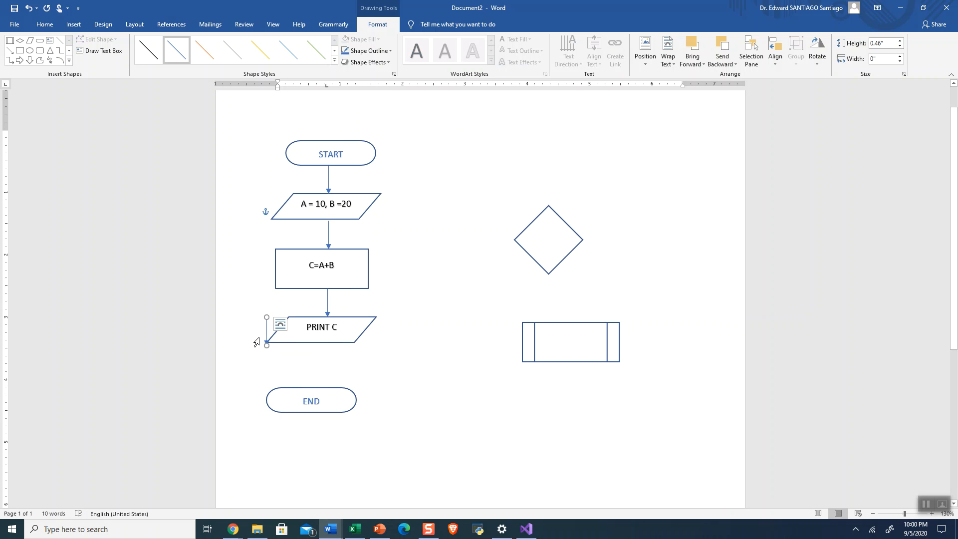
left_click_drag(265, 330, 320, 356)
left_click_drag(327, 390, 332, 372)
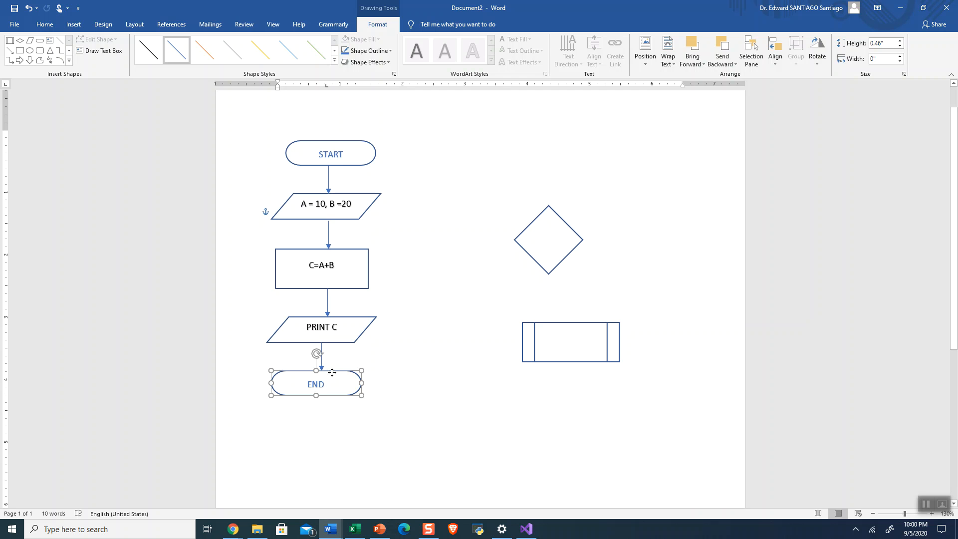
Shift the three upper connecting arrows slightly left so they line up with the arrow leading to END
left_click(328, 304)
left_click_drag(327, 303, 323, 305)
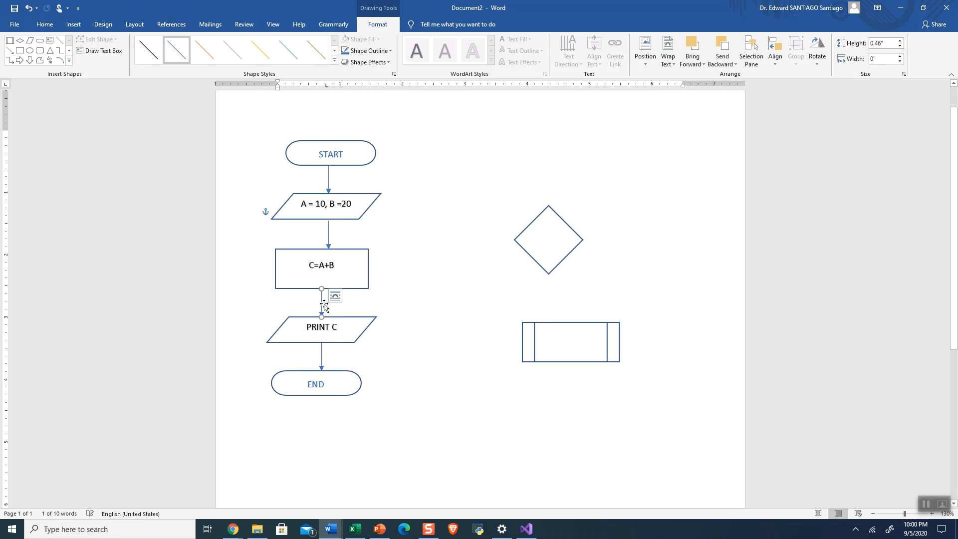
left_click_drag(329, 242, 321, 240)
left_click_drag(327, 181, 323, 181)
left_click(400, 191)
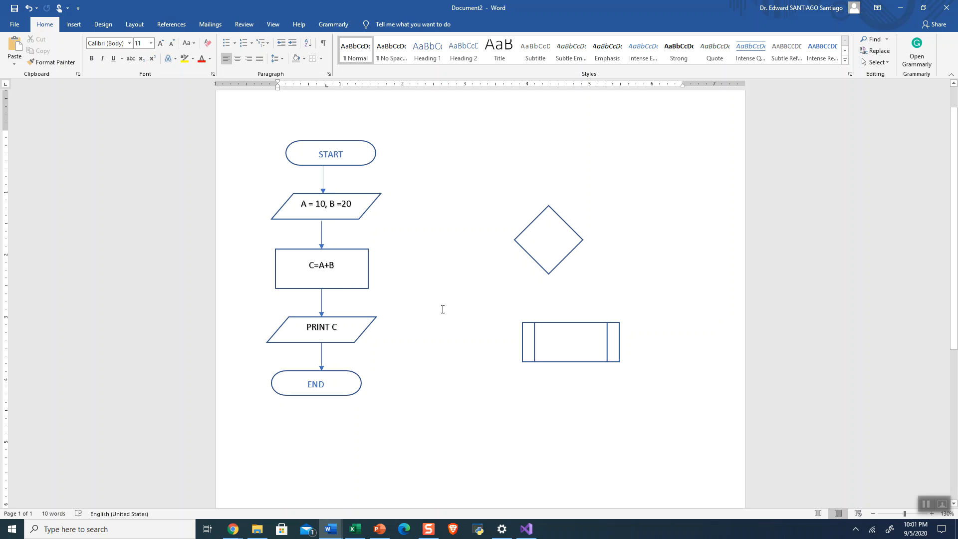
Label the predefined process shape CALC in the black WordArt style and position it beneath the diamond
mouse_move(556, 361)
left_mouse_down()
mouse_move(484, 361)
mouse_move(517, 363)
left_mouse_up()
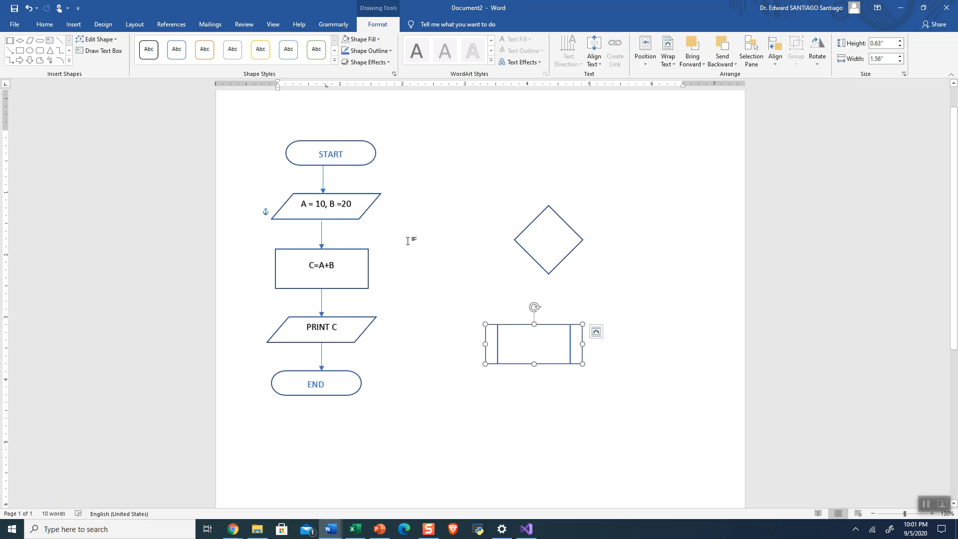
left_click_drag(519, 324, 489, 322)
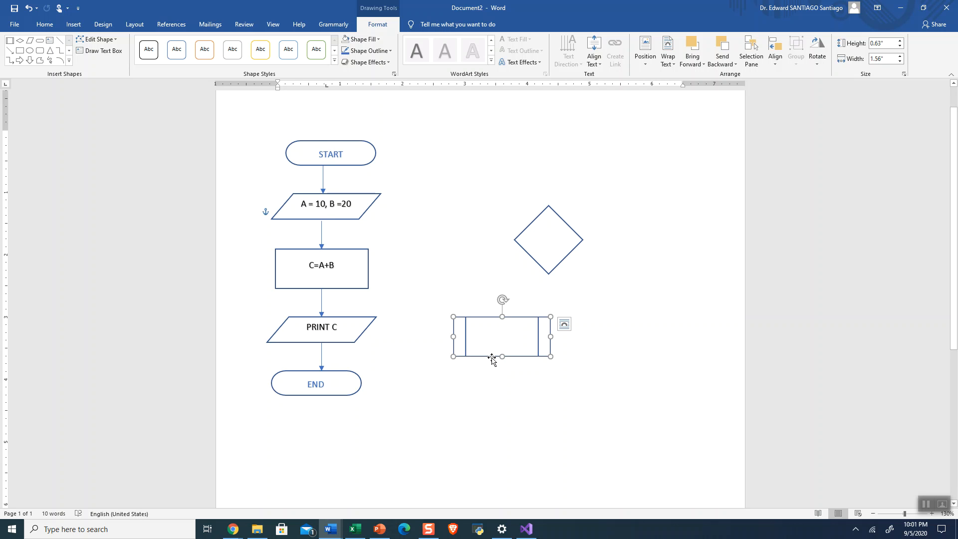
right_click(491, 357)
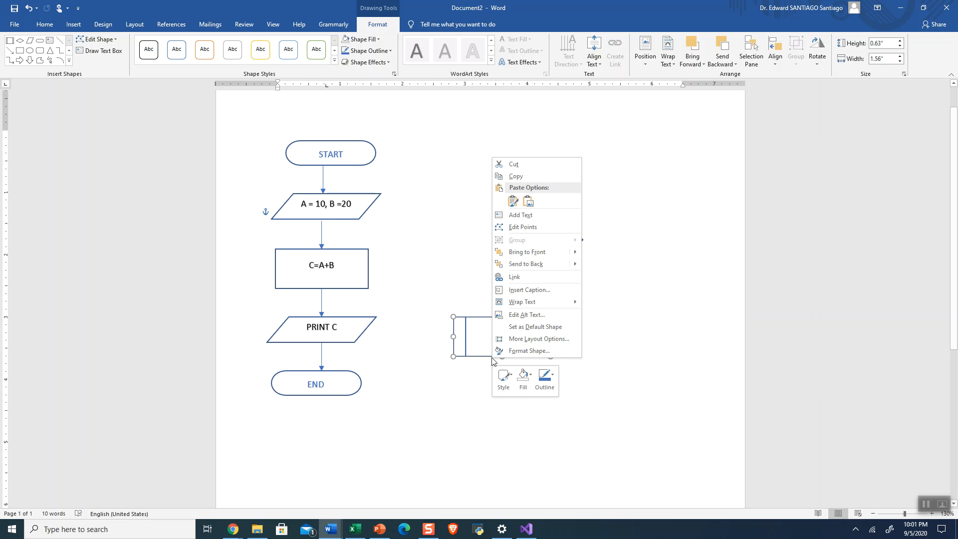
left_click(527, 215)
type("A")
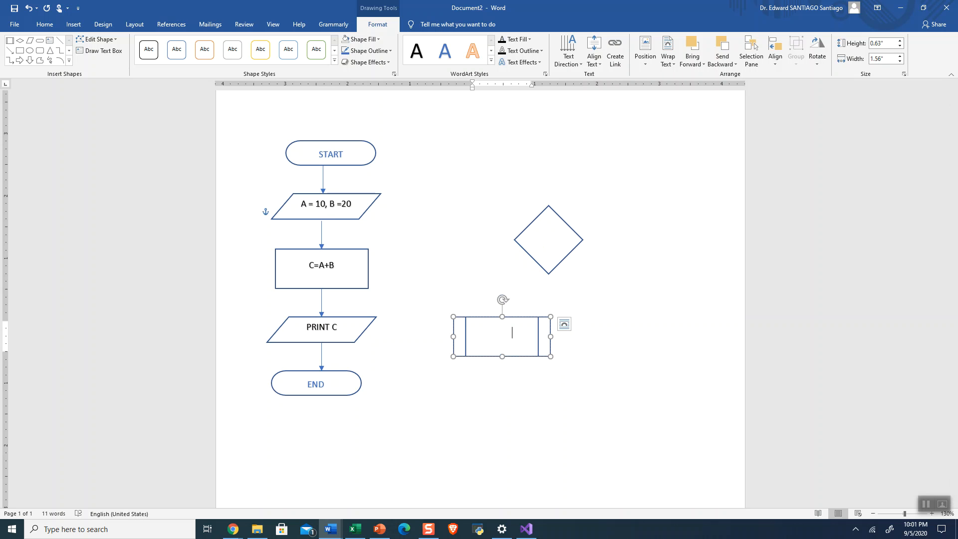
key("ctrl+a")
left_click(416, 53)
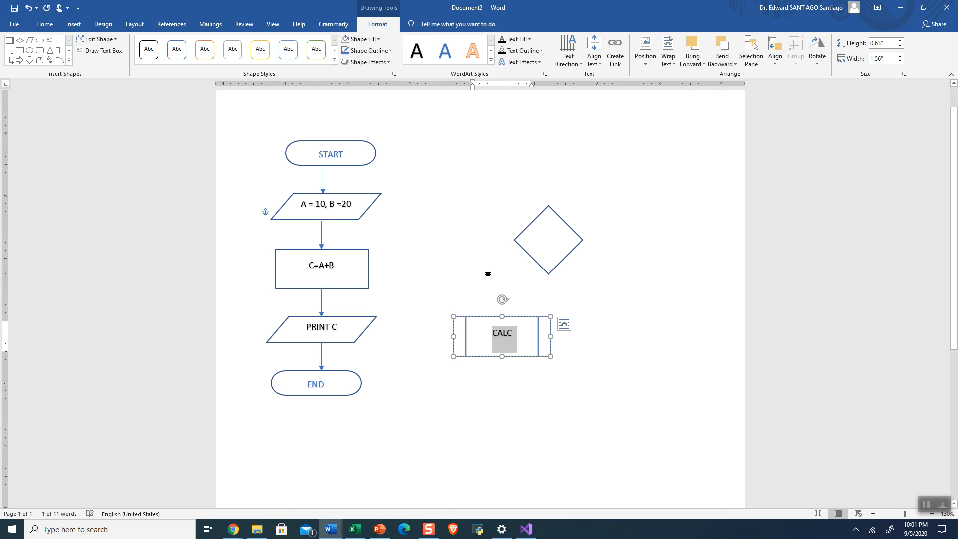
left_click(583, 373)
mouse_move(505, 349)
left_mouse_down()
mouse_move(565, 364)
mouse_move(567, 375)
mouse_move(409, 356)
mouse_move(313, 380)
mouse_move(389, 370)
mouse_move(573, 372)
left_mouse_up()
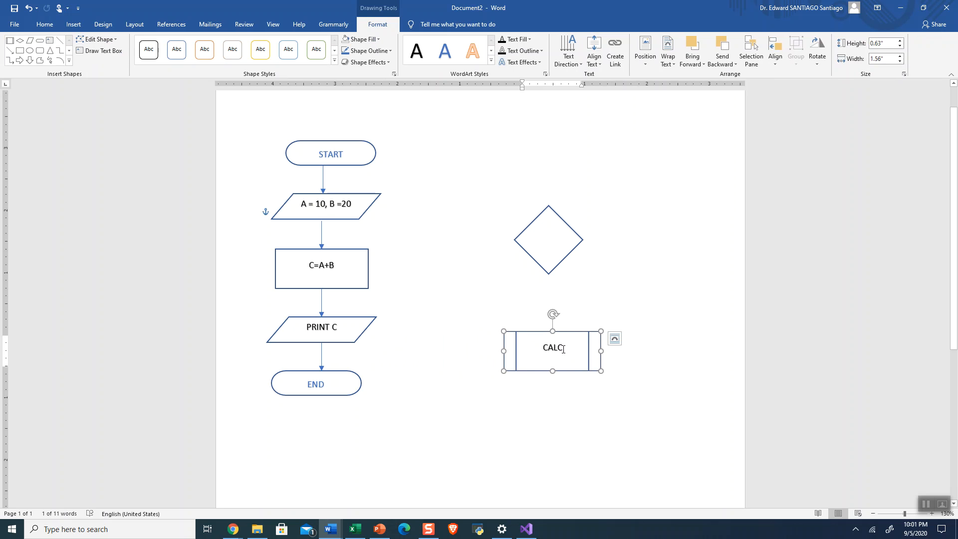
Replace the START text in the top terminator with the CALC text copied from the predefined process shape
double_click(563, 348)
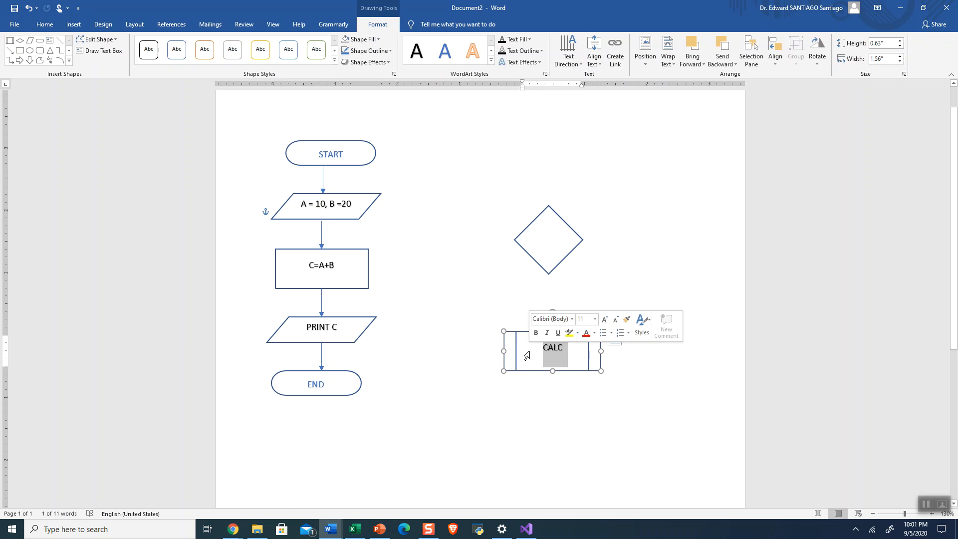
left_click(343, 154)
left_click_drag(344, 154, 312, 162)
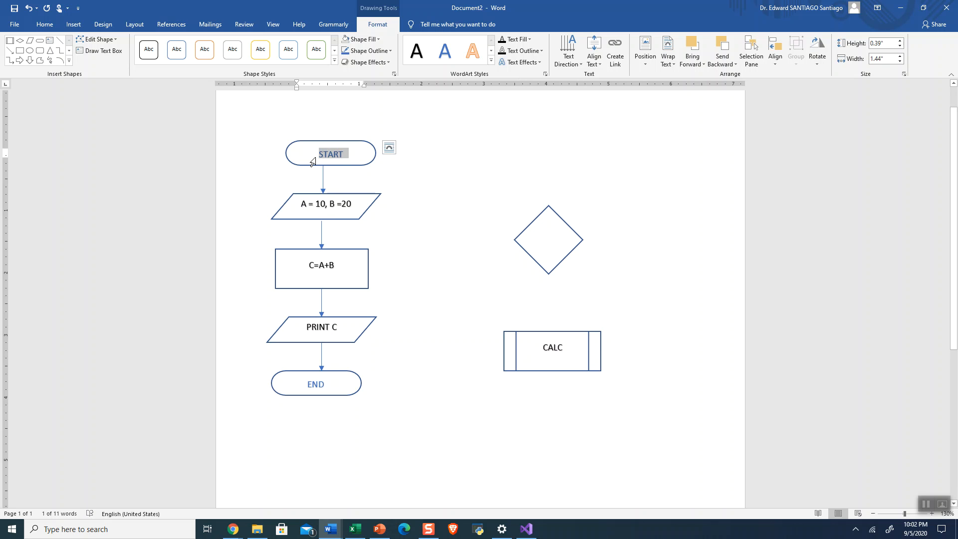
key("ctrl+v")
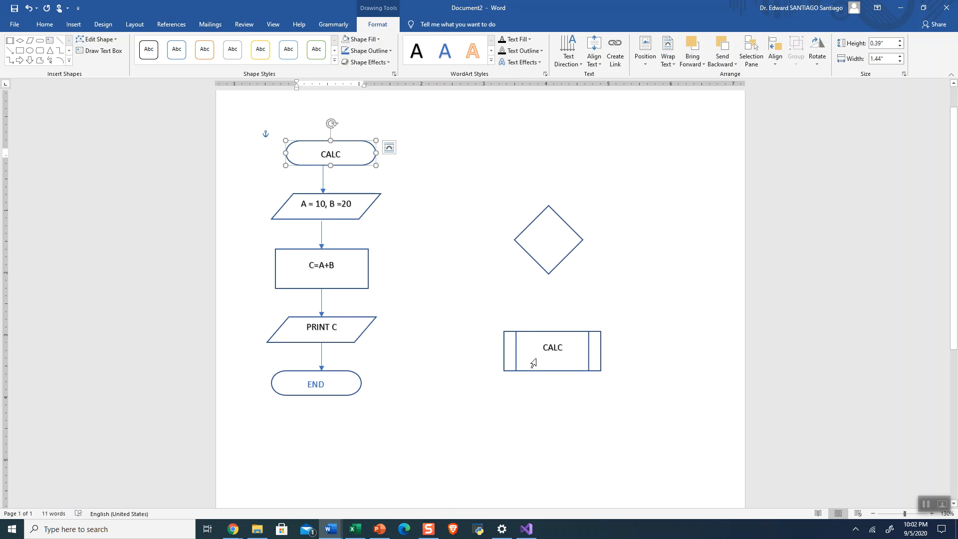
Move the predefined process shape up beside the CALC terminator and place the diamond beneath it
left_click_drag(541, 333, 473, 134)
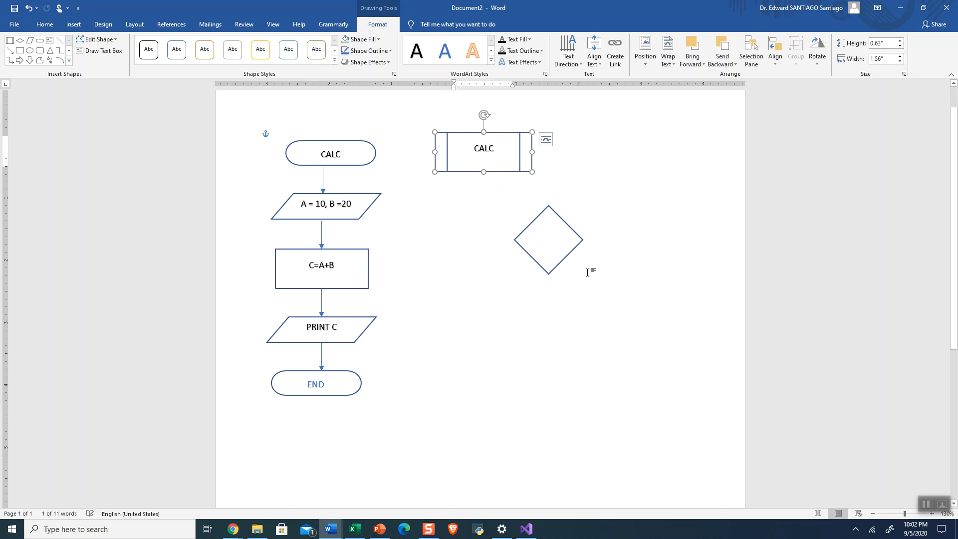
left_click_drag(566, 258, 513, 300)
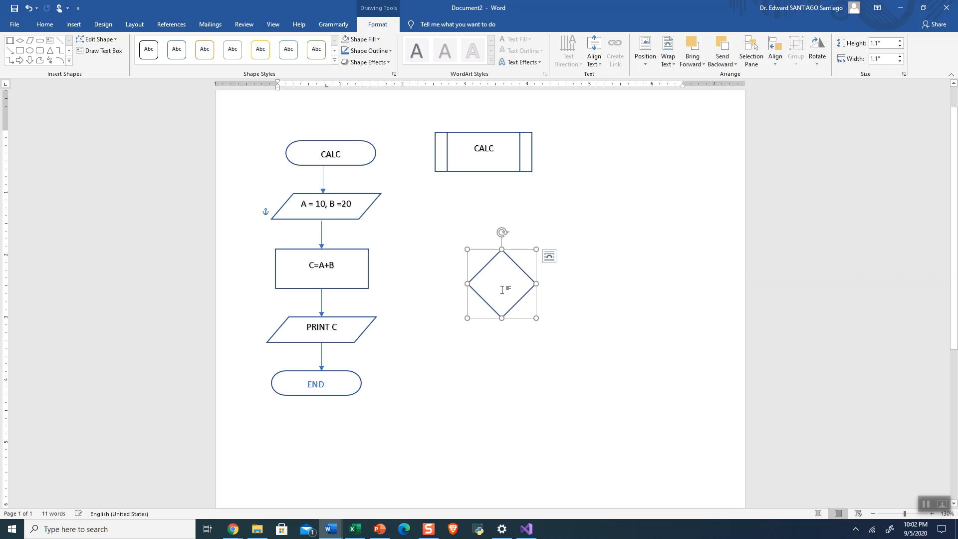
Add the text C>15 inside the diamond and give it the black WordArt style
right_click(498, 289)
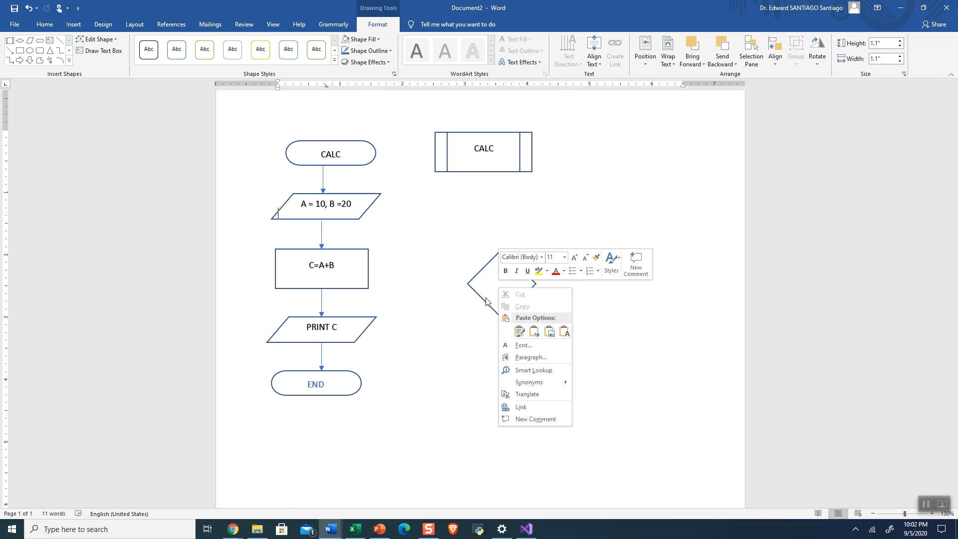
left_click(480, 302)
left_click(482, 303)
right_click(496, 292)
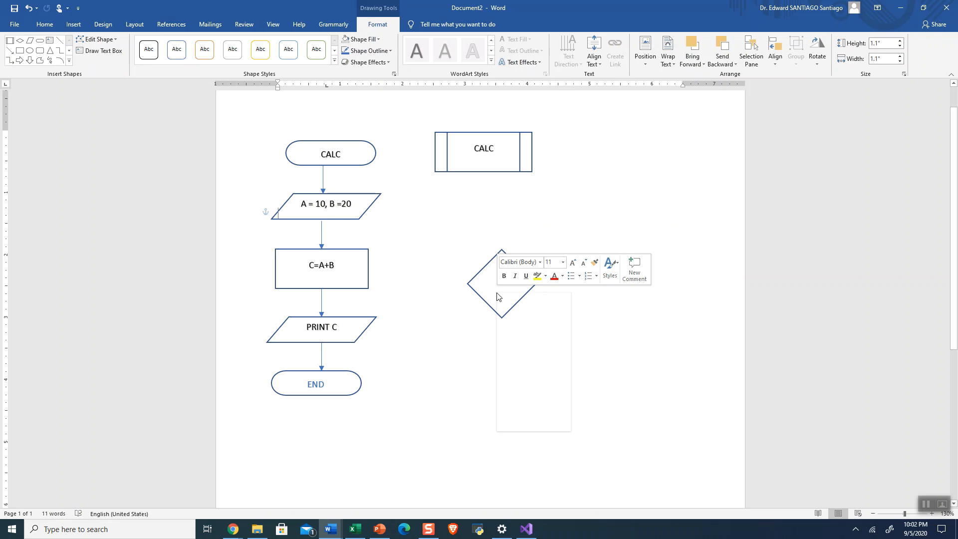
left_click(484, 300)
right_click(483, 302)
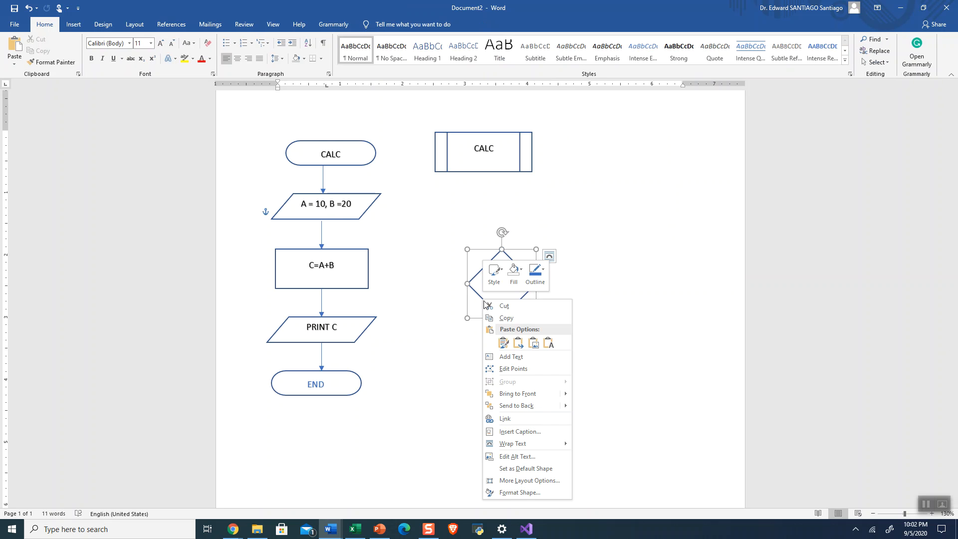
left_click(528, 357)
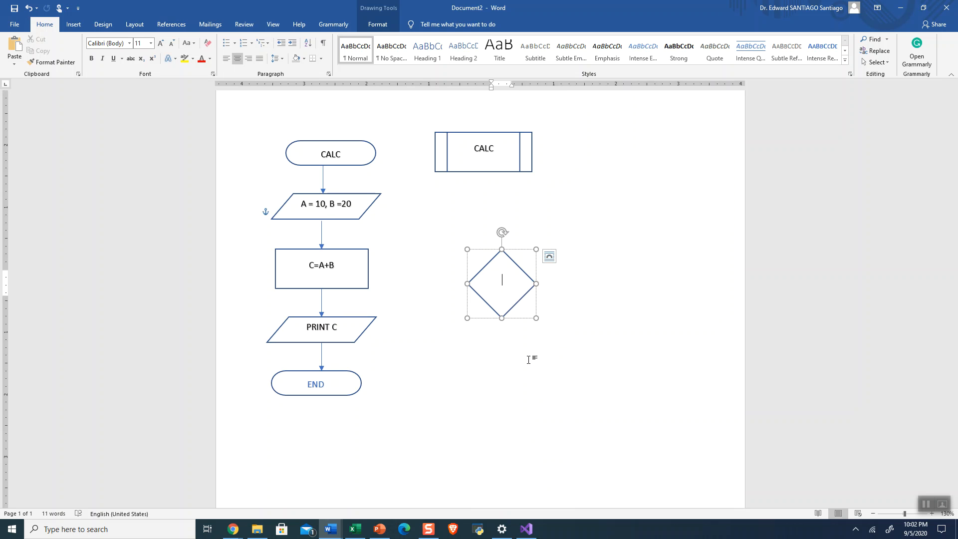
type("A")
key("shift+Left")
key("shift+Left")
key("shift+Left")
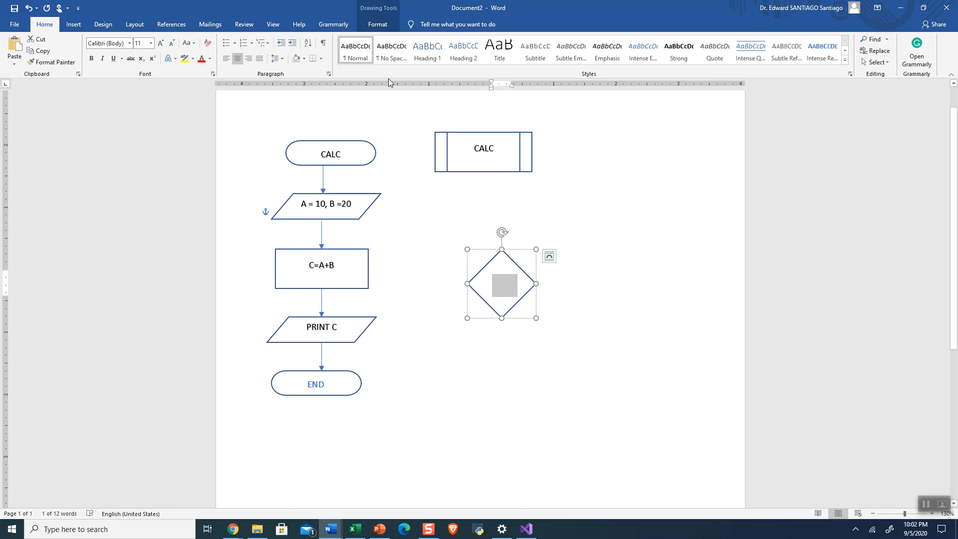
left_click(377, 24)
left_click(418, 55)
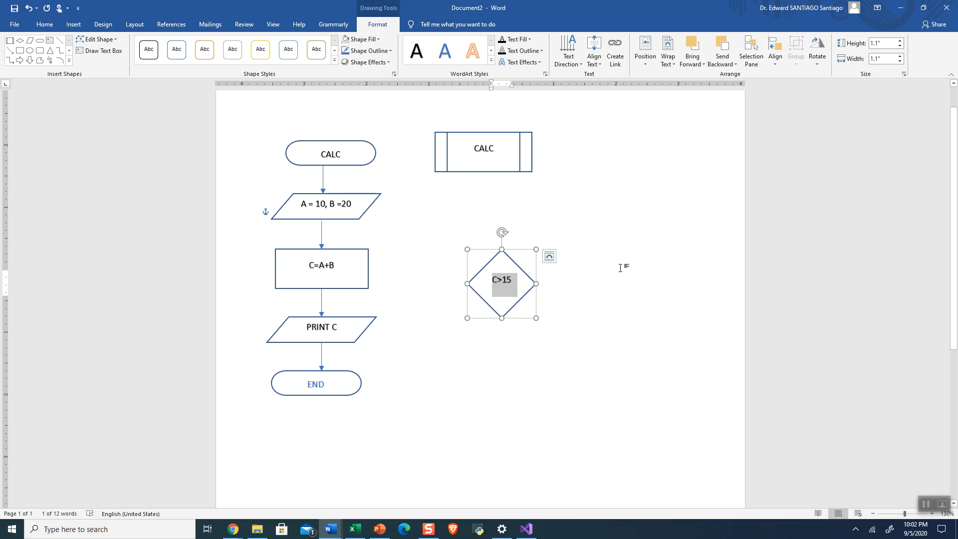
Draw an arrow about 0.88" long rightward from the diamond's right corner and one about 0.72" long downward from its bottom corner
left_click(9, 51)
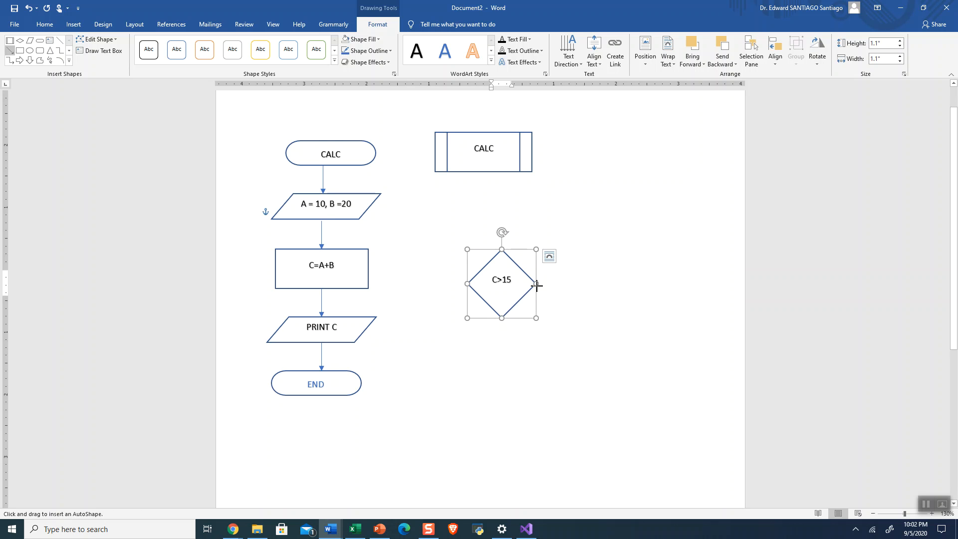
left_click_drag(536, 284, 590, 284)
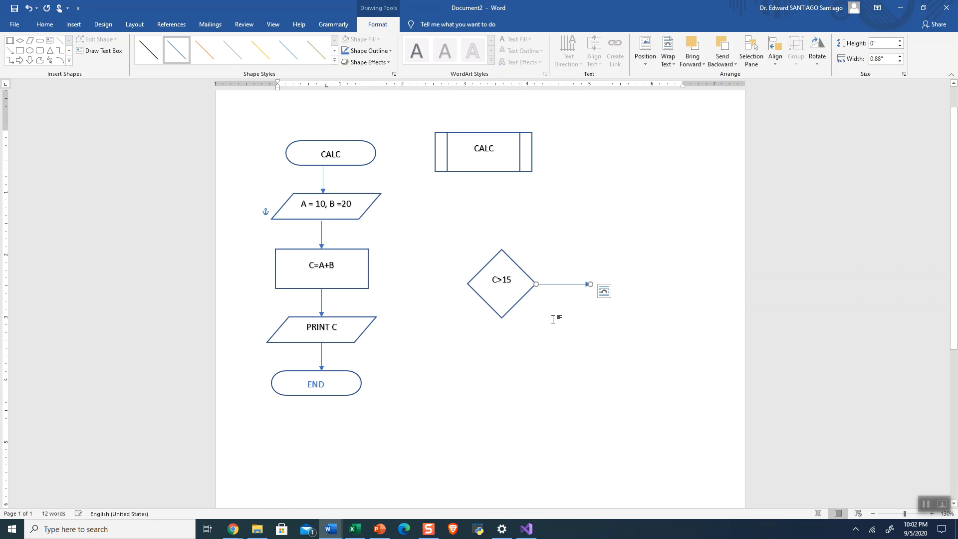
left_click(10, 51)
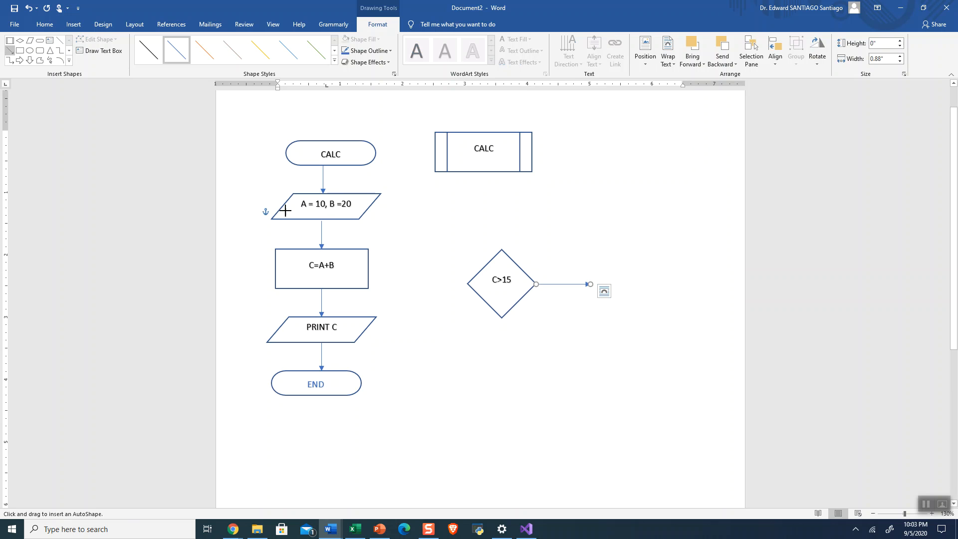
left_click_drag(501, 319, 502, 362)
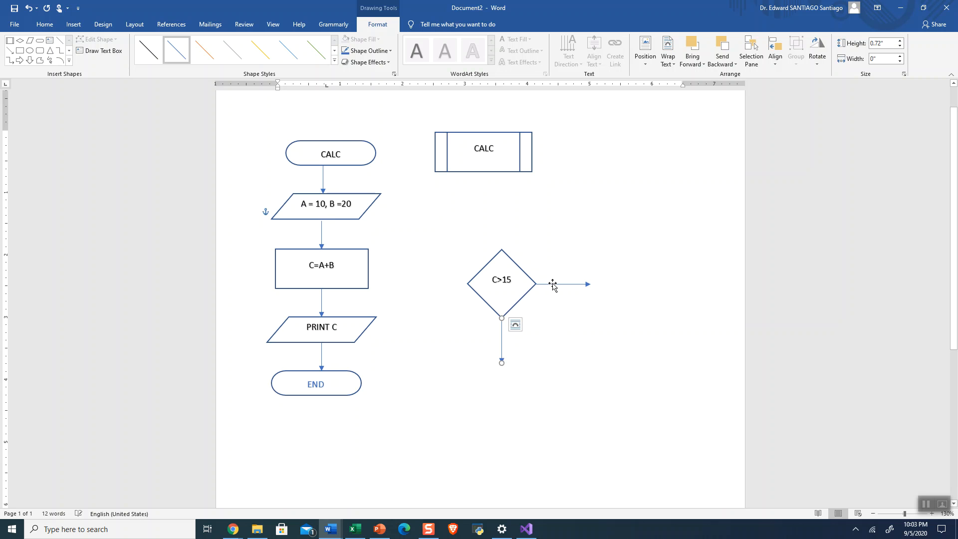
left_click(553, 284)
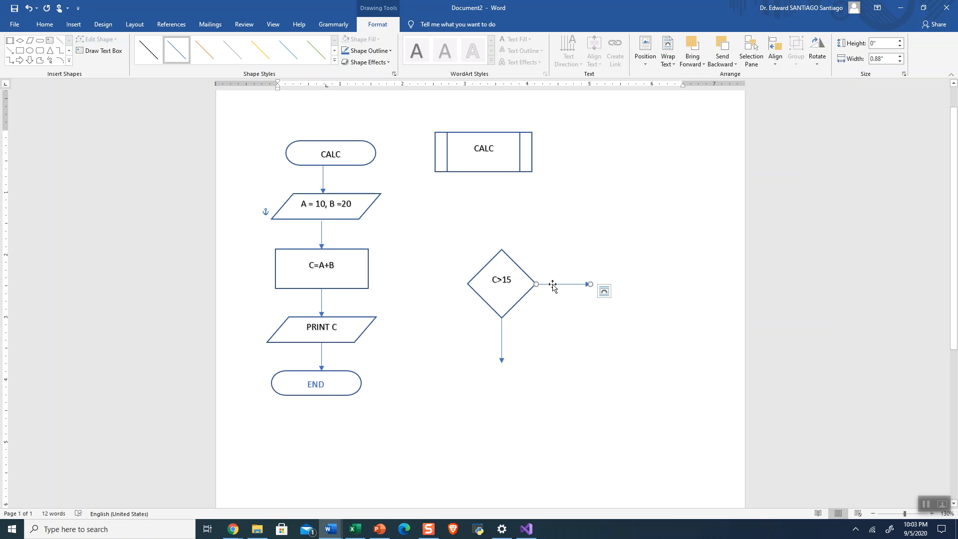
right_click(554, 279)
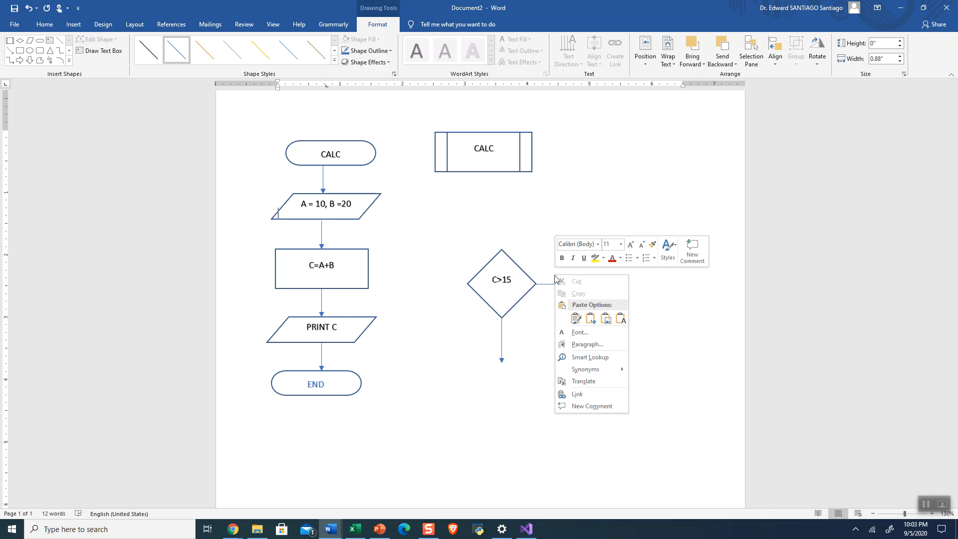
left_click(534, 332)
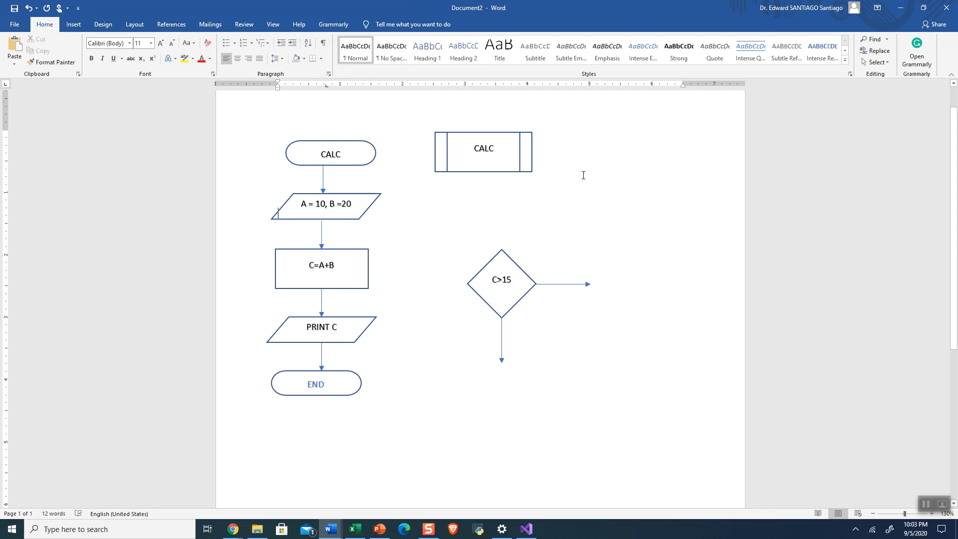
Insert a Simple Text Box above the diamond's right-hand arrow and replace its placeholder text with YES
left_click(75, 25)
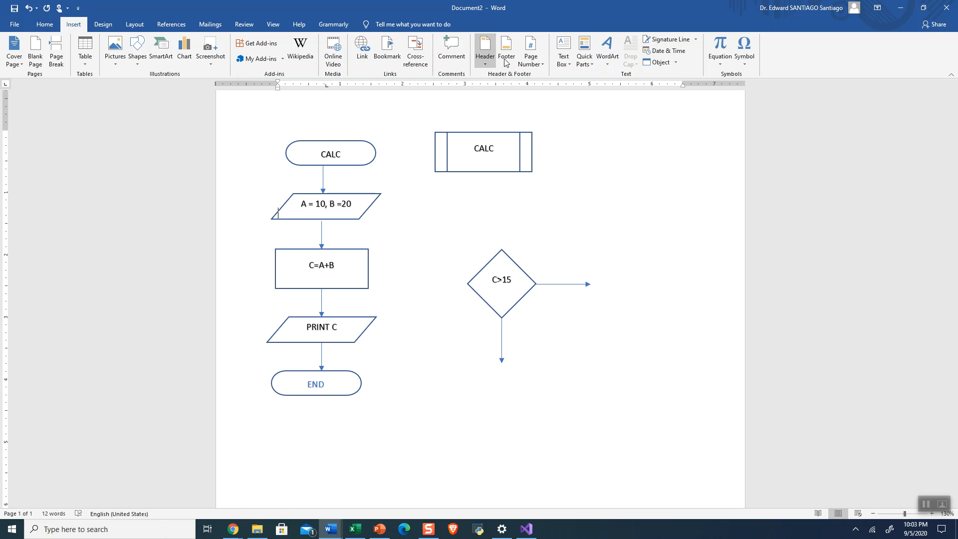
left_click(564, 50)
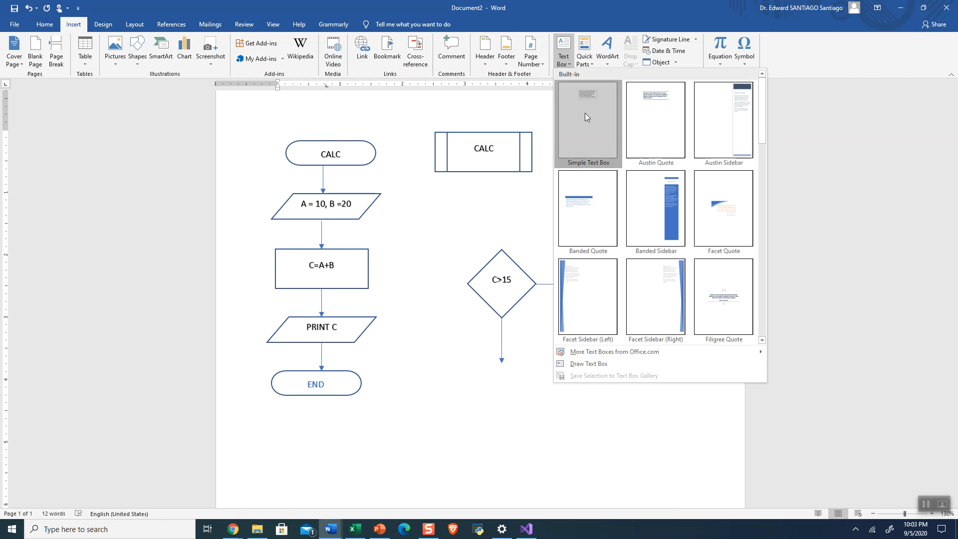
left_click(587, 117)
left_click_drag(534, 219, 673, 201)
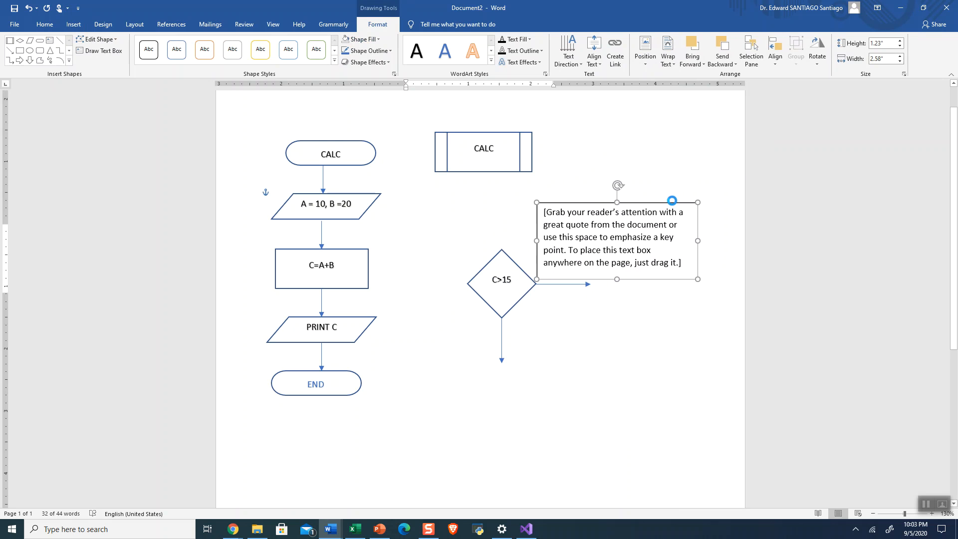
left_click(691, 263)
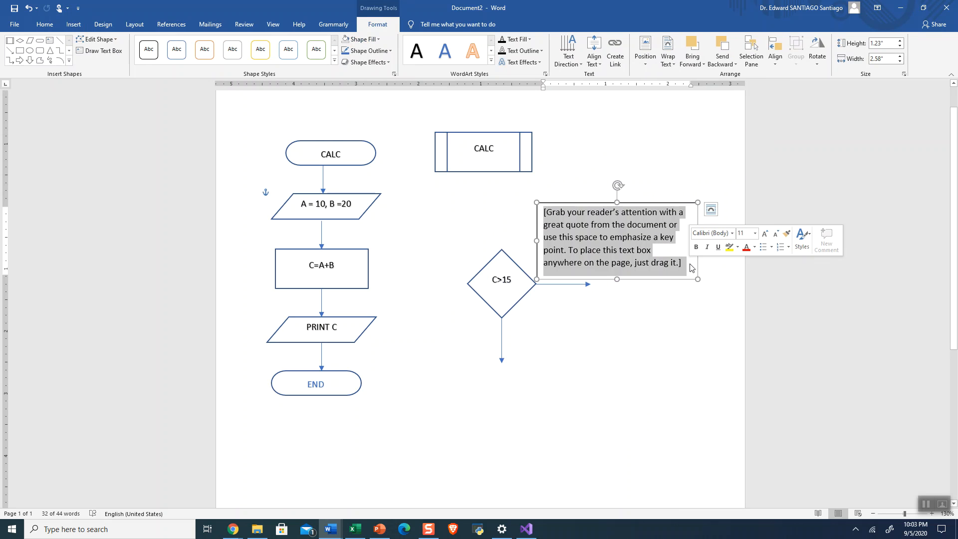
type("YES")
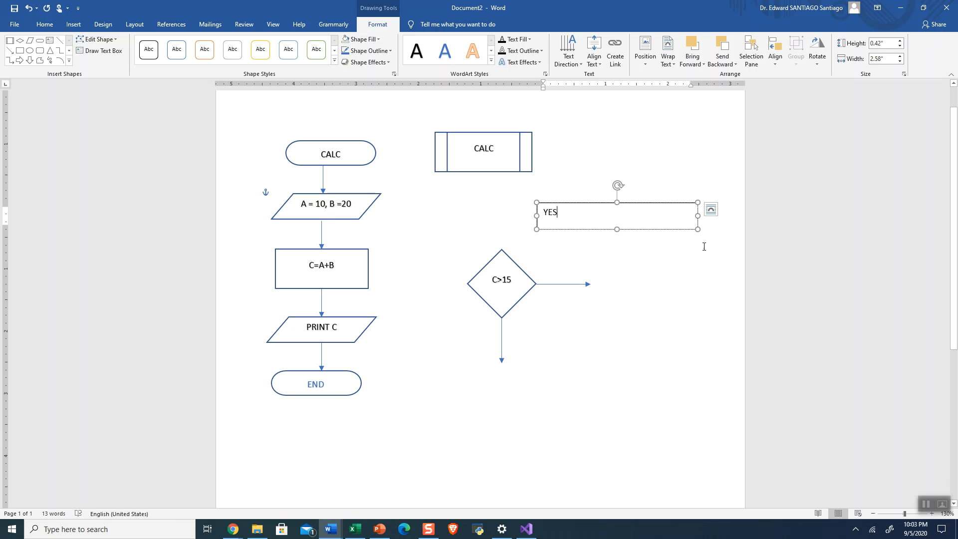
Shrink the YES text box to about 0.55" by 0.29", place it above the diamond's right-hand arrow, and remove its outline
mouse_move(697, 229)
left_mouse_down()
mouse_move(563, 220)
mouse_move(571, 211)
mouse_move(558, 241)
mouse_move(560, 280)
left_mouse_up()
left_click(572, 235)
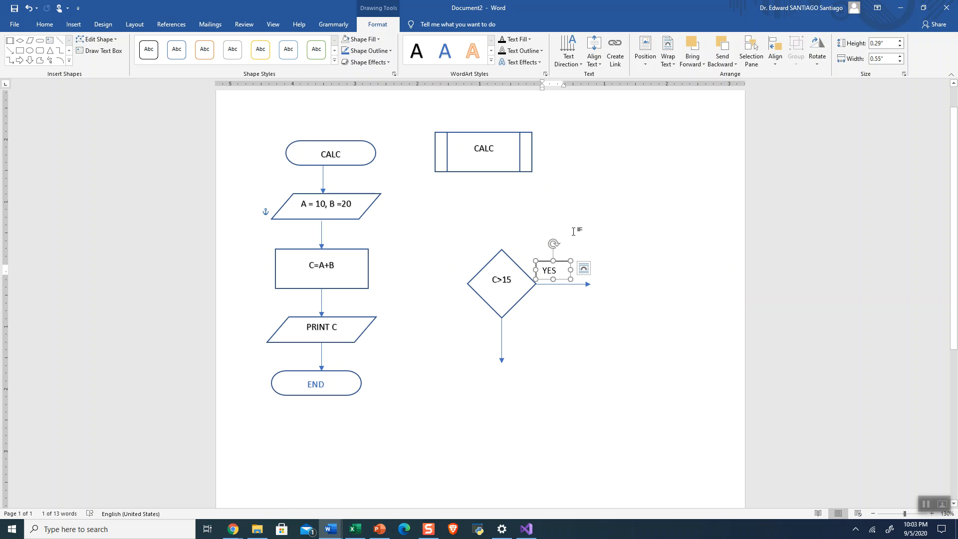
right_click(559, 279)
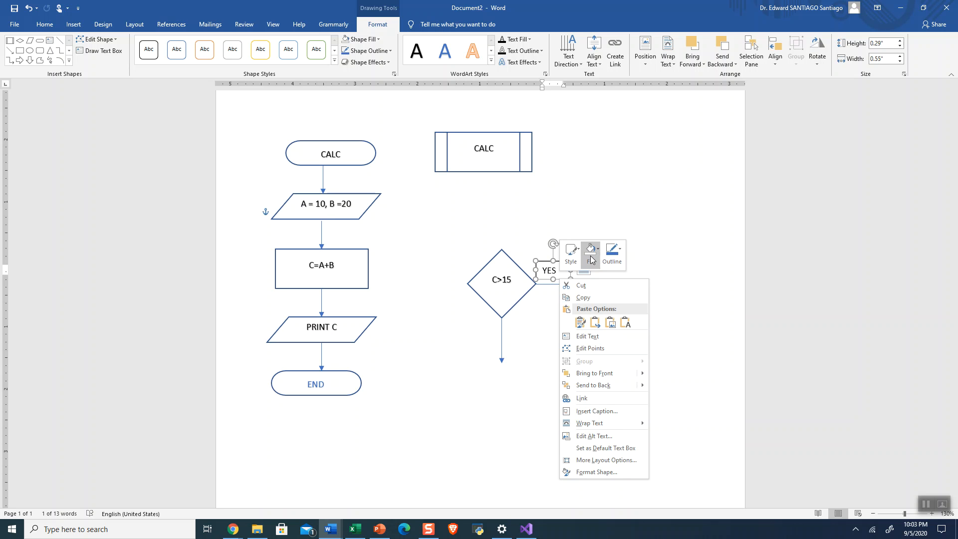
left_click(621, 249)
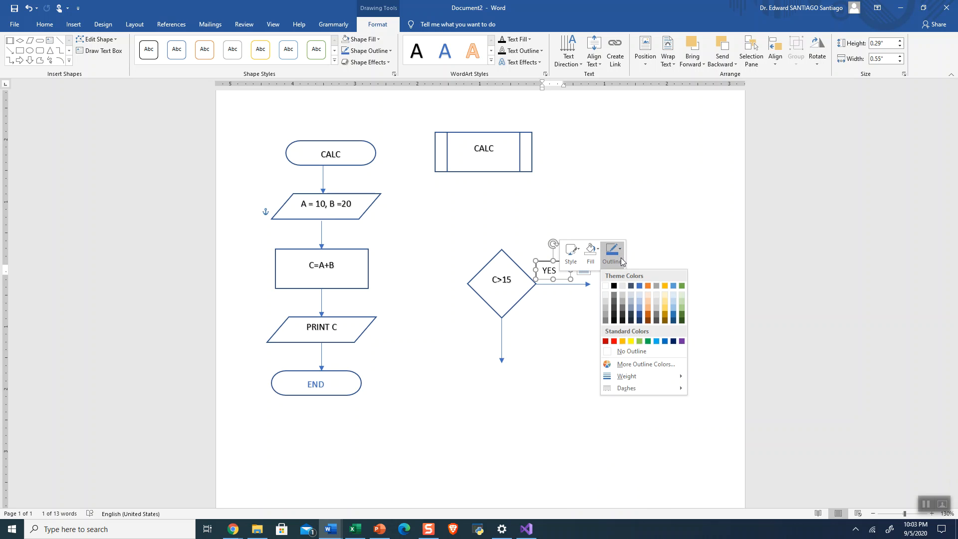
left_click(603, 353)
left_click(578, 357)
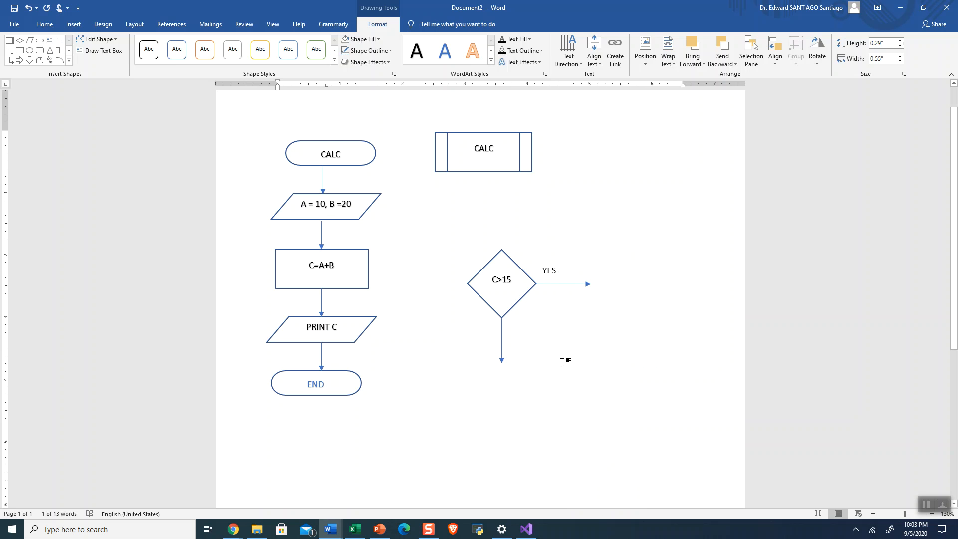
Duplicate the YES label, place the copy beside the diamond's downward arrow, and change its text to NO
left_click(547, 272)
left_click(561, 281)
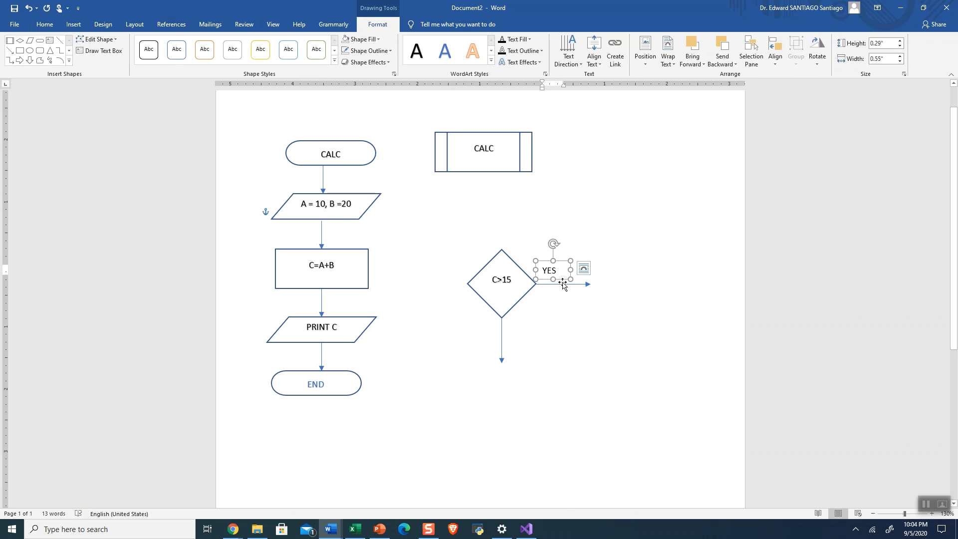
right_click(476, 329)
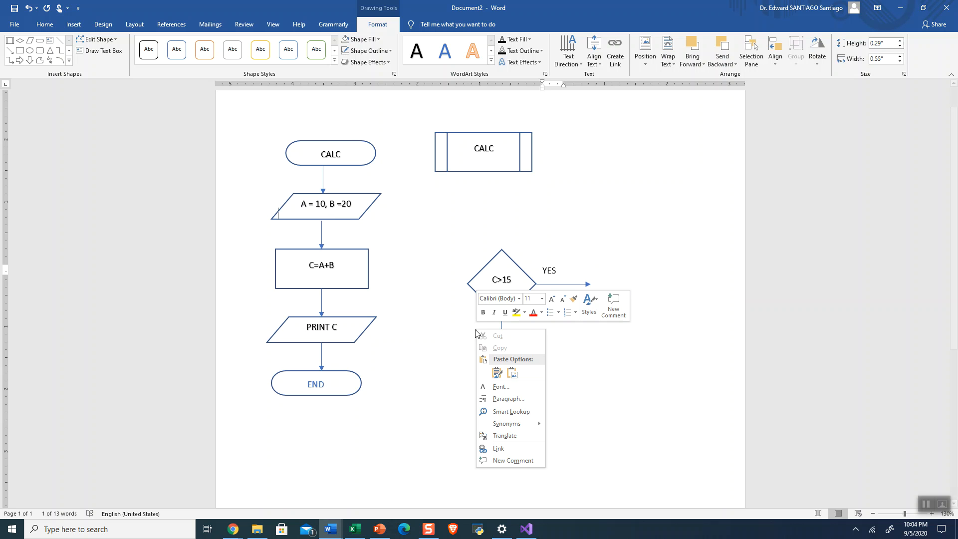
left_click(447, 375)
key("ctrl+v")
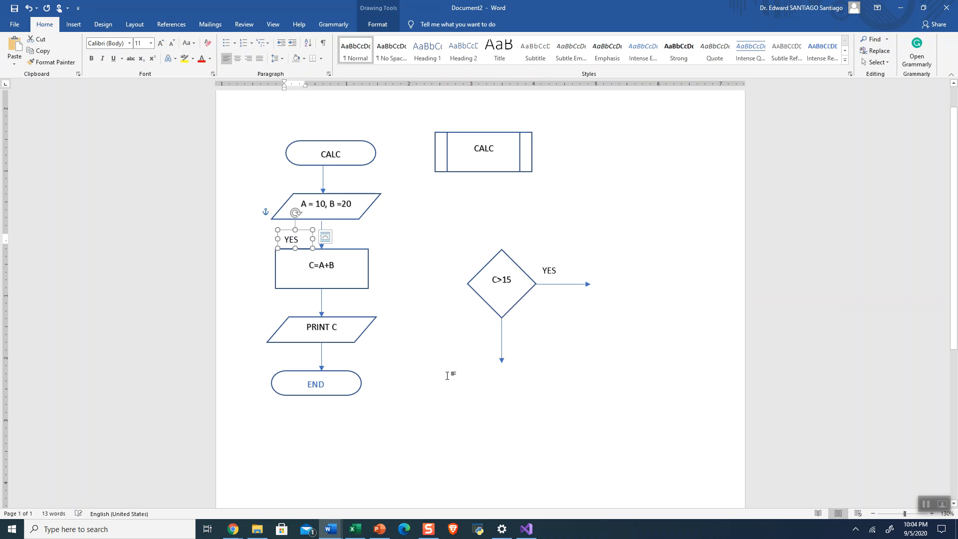
left_click_drag(301, 232, 483, 320)
double_click(487, 328)
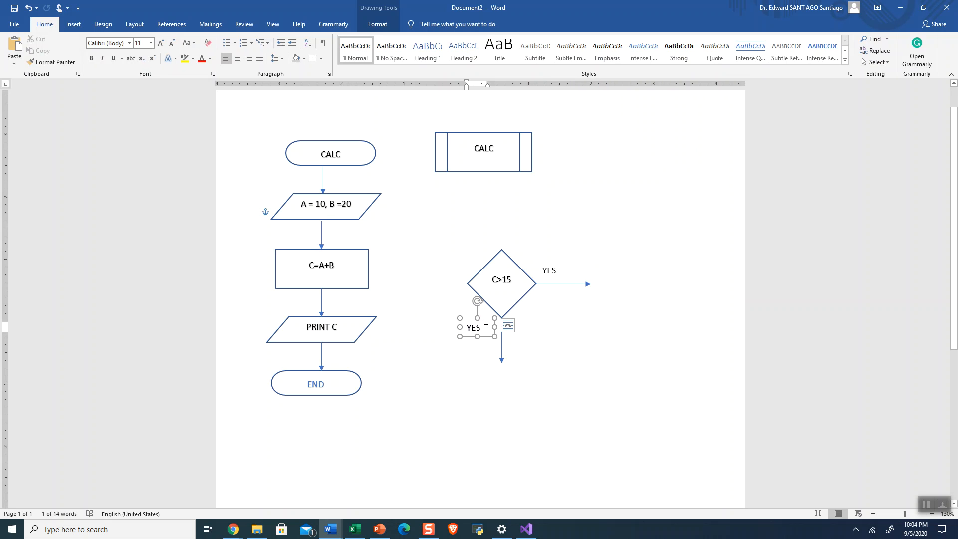
key("BackSpace")
key("BackSpace")
key("BackSpace")
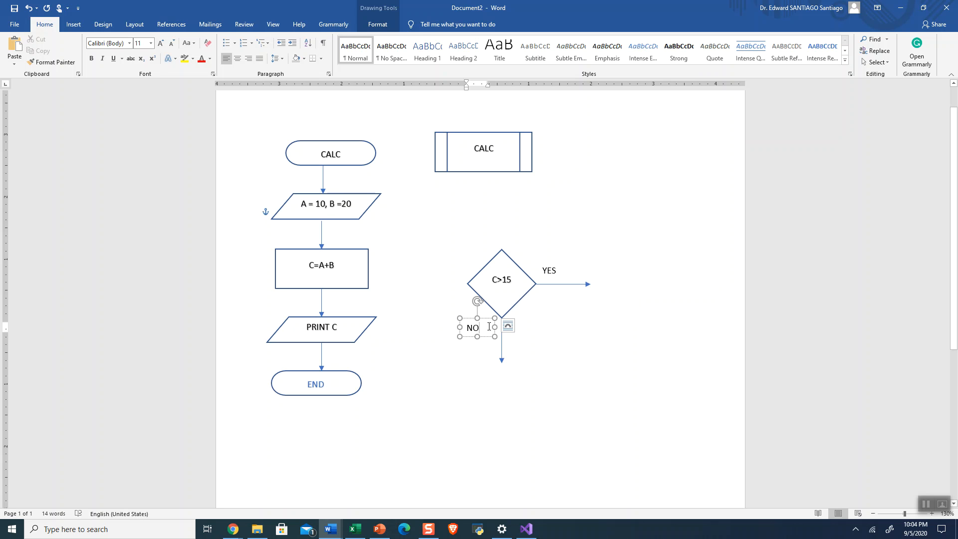
left_click(561, 355)
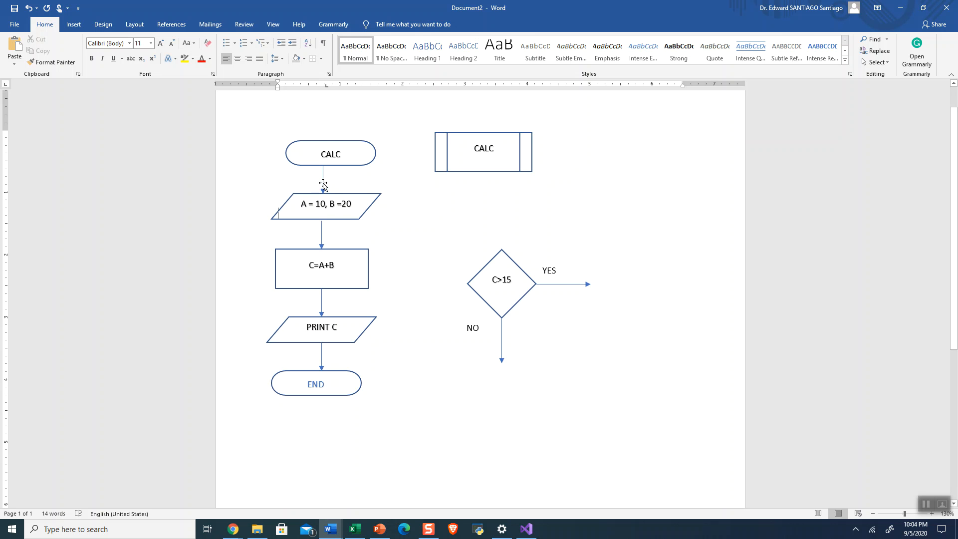
Move the CALC predefined process to the page's upper right corner and stack the A = 10, B =20 parallelogram and an arrow above the diamond
left_click_drag(321, 182, 499, 233)
left_click_drag(471, 171, 690, 150)
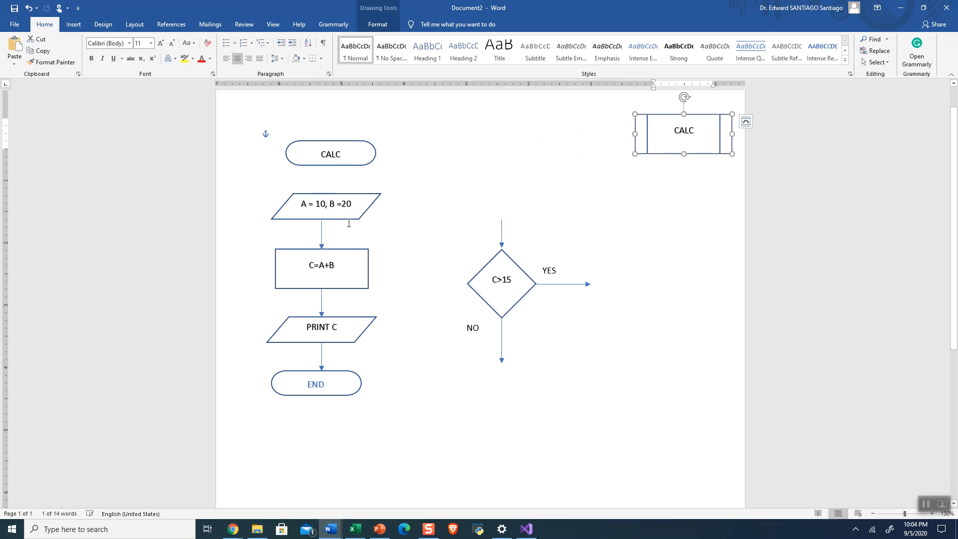
left_click_drag(348, 220, 523, 220)
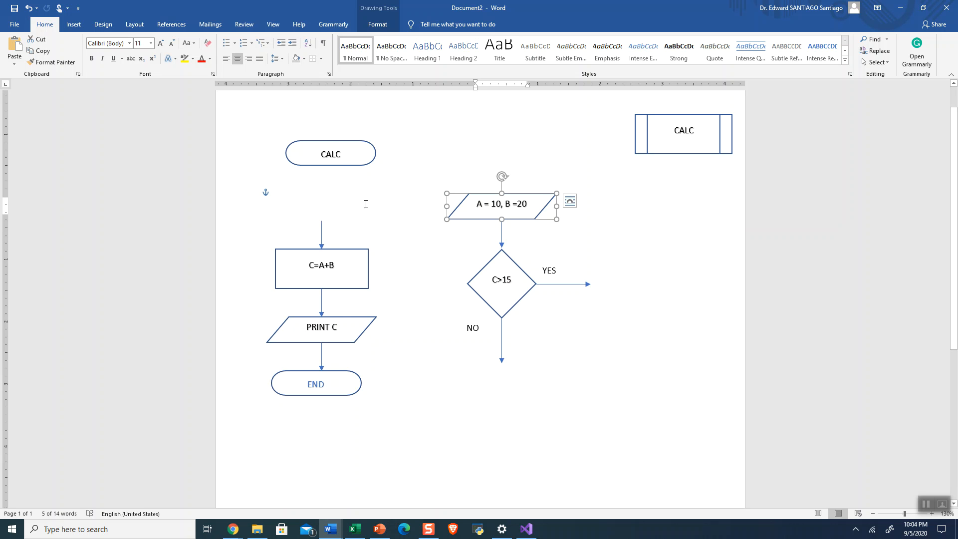
Move the CALC terminator and a connecting arrow above the A = 10, B =20 parallelogram, and change the terminator's text to START
left_click_drag(340, 164, 510, 160)
left_click_drag(321, 236, 500, 183)
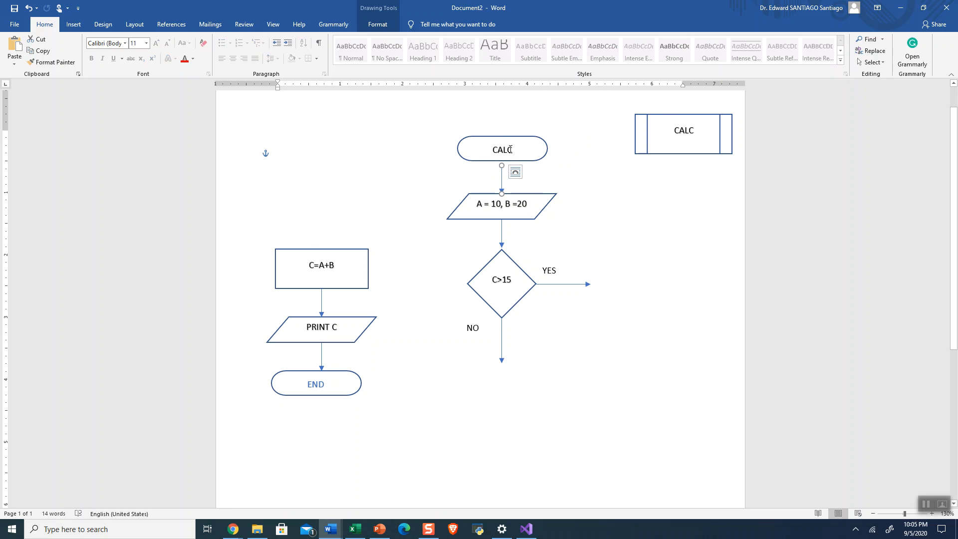
double_click(509, 149)
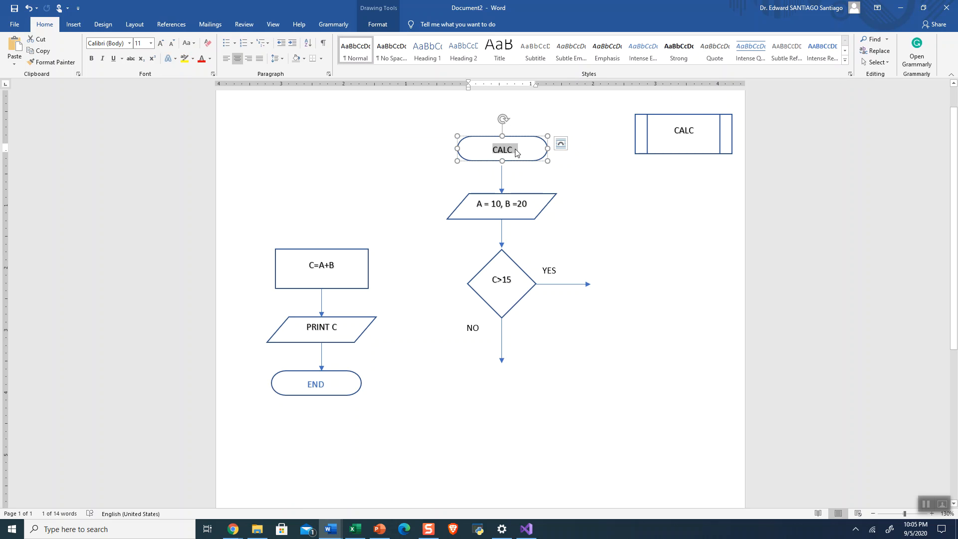
type("START")
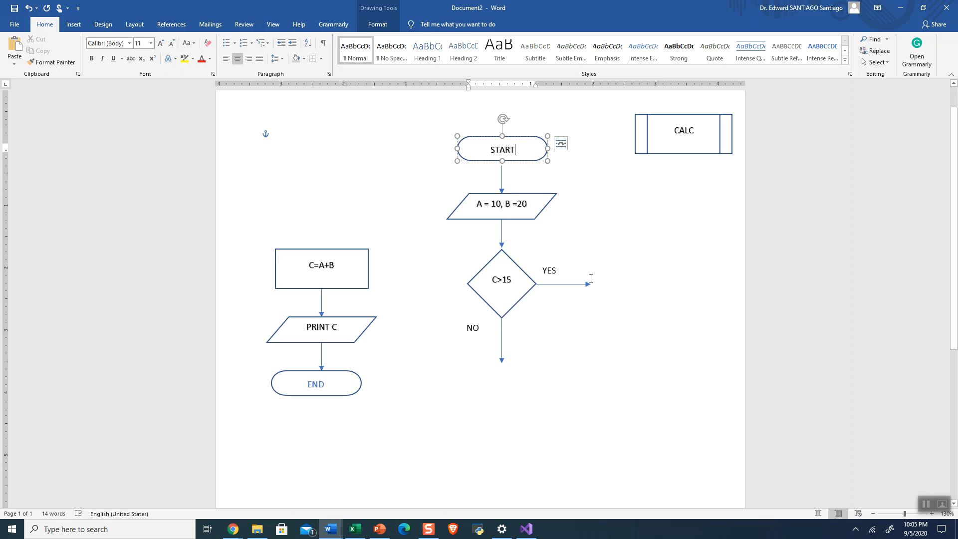
Move the C=A+B process box to the end of the diamond's downward NO arrow
left_click_drag(352, 295, 532, 400)
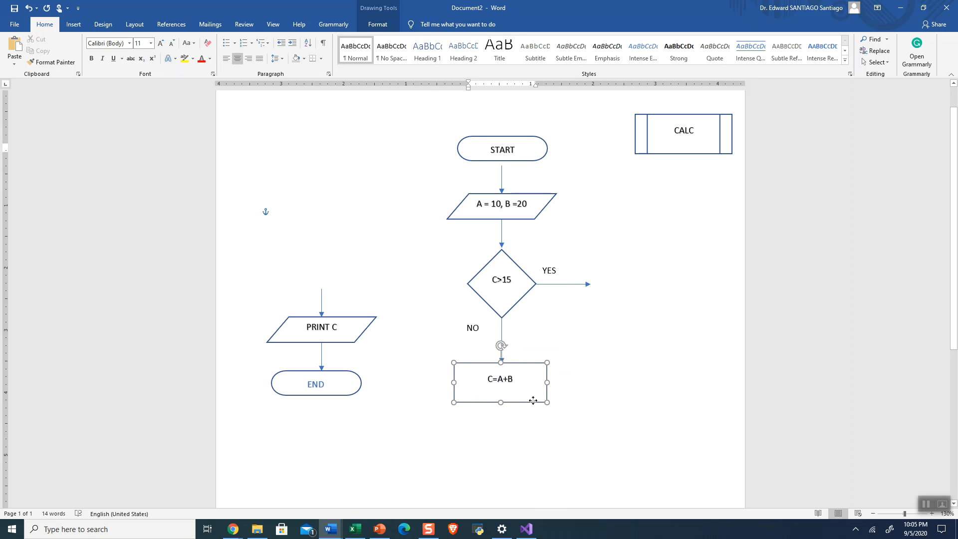